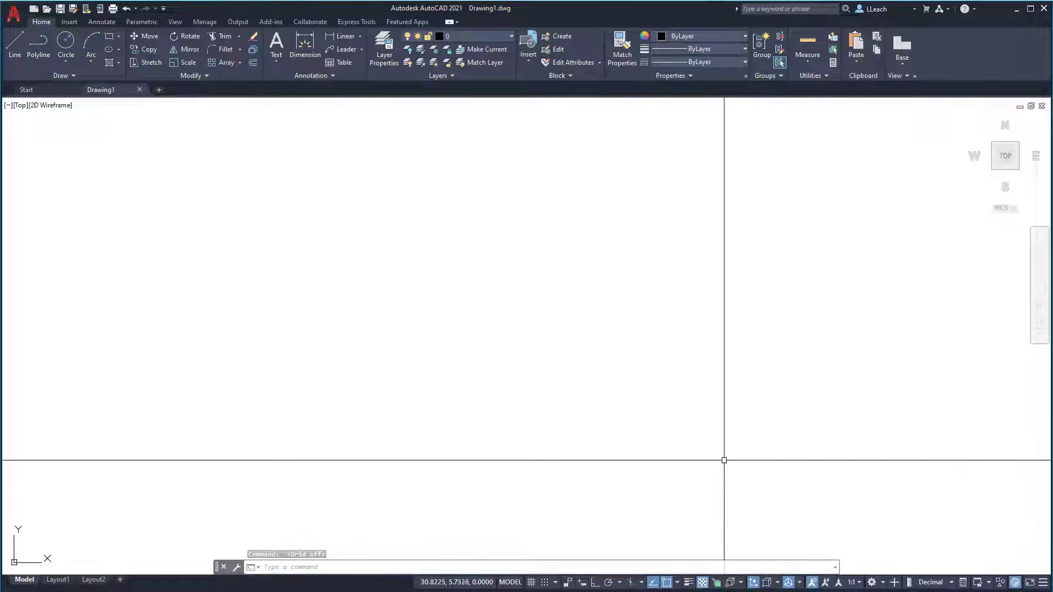
Configure the drawing units to decimal length with a precision of 0.000
type("unit")
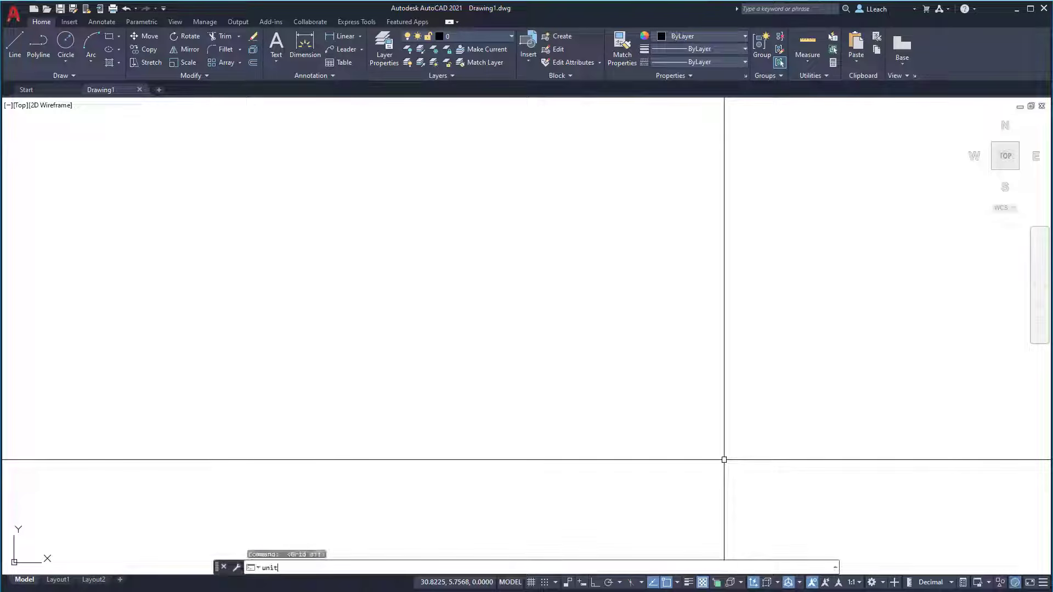
type("s")
key("Return")
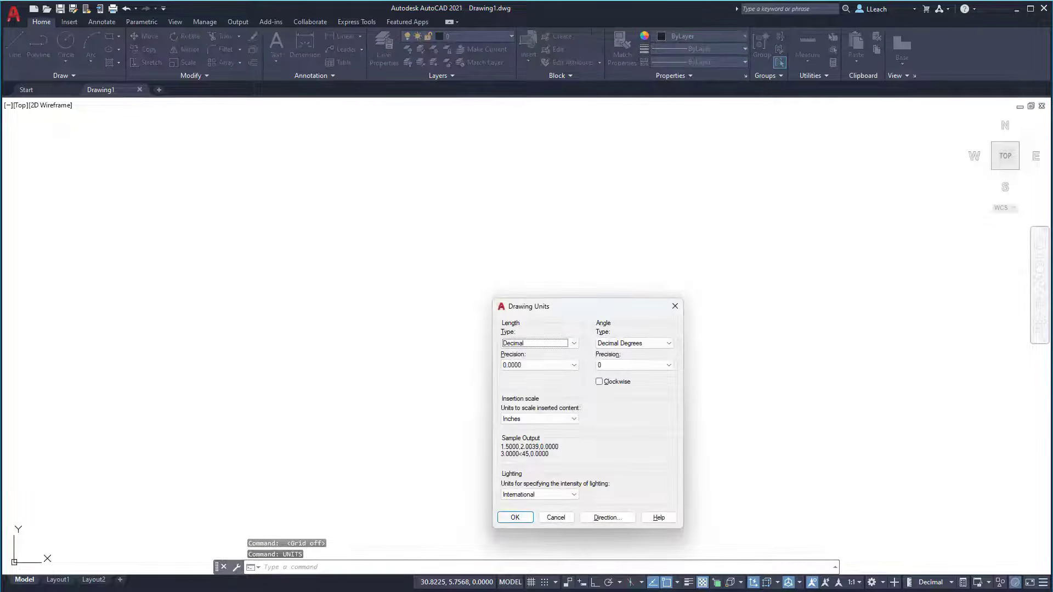
left_click_drag(635, 302, 637, 268)
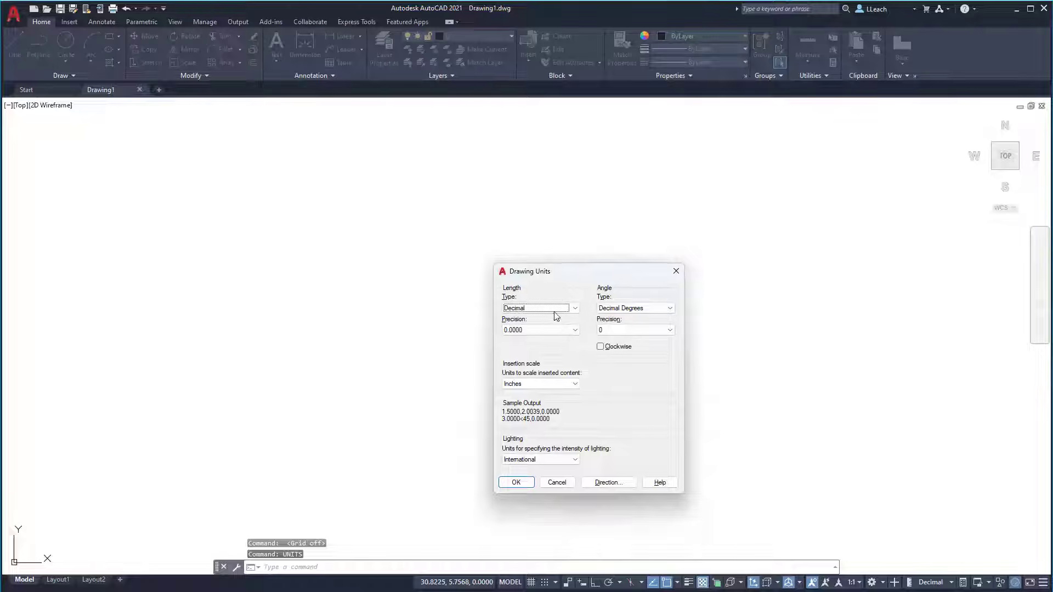
left_click(575, 308)
left_click(598, 327)
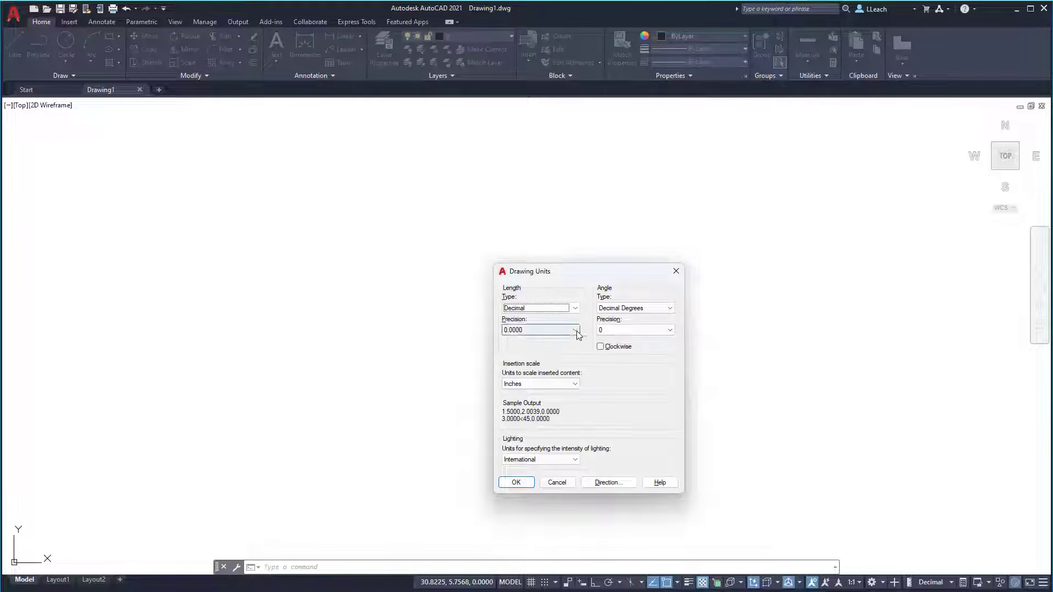
left_click(575, 330)
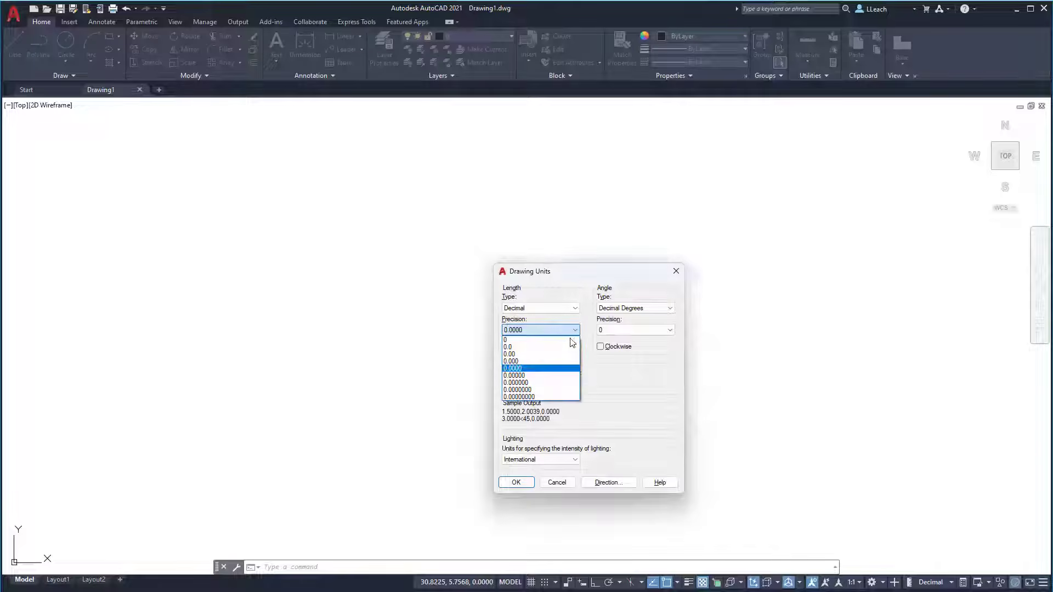
left_click(518, 361)
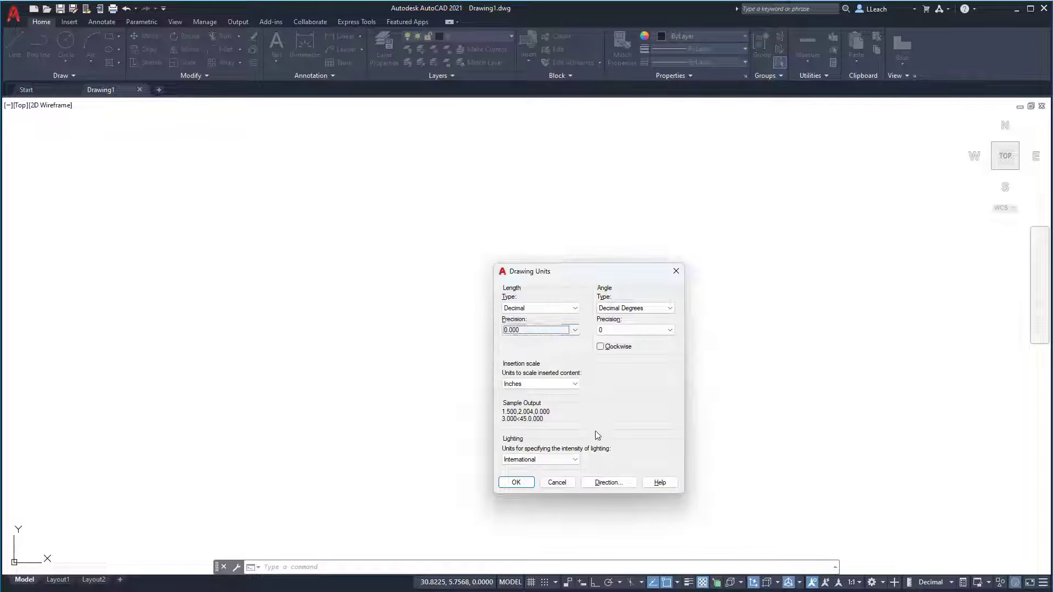
left_click(516, 482)
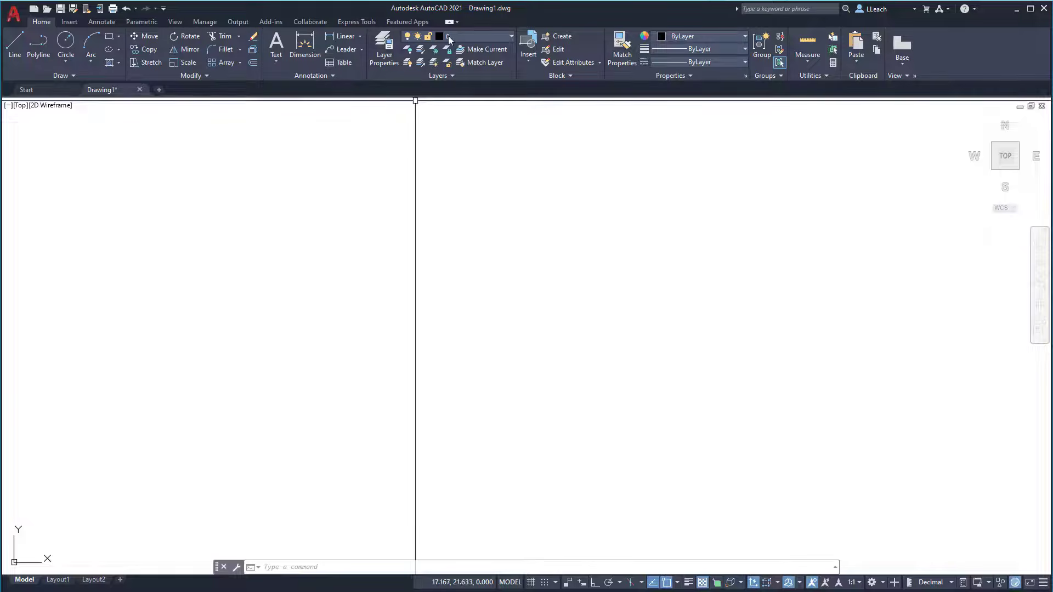
Create a new layer named OBJECT
left_click(385, 55)
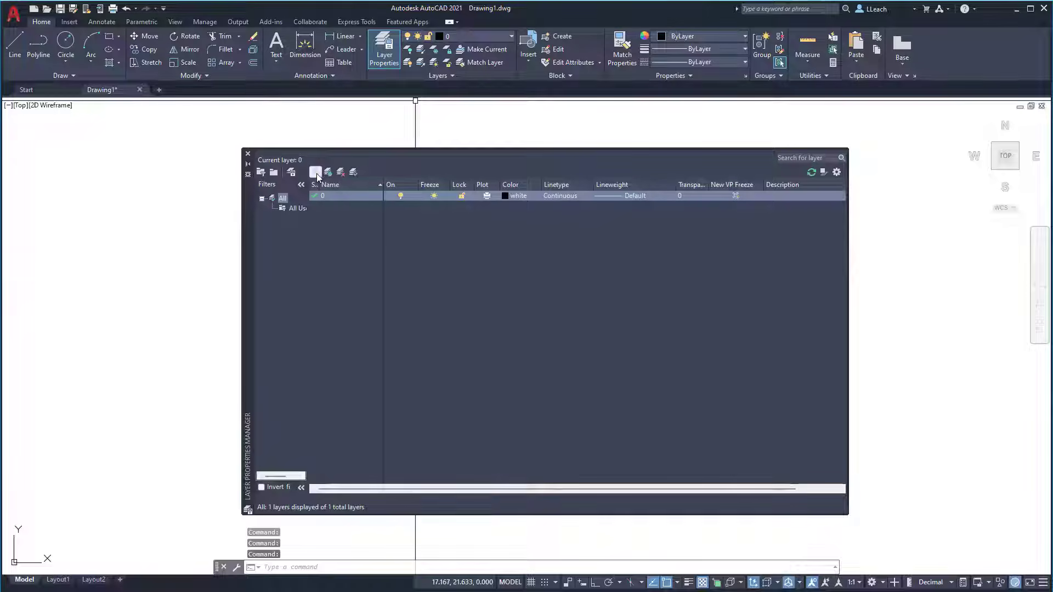
left_click(317, 173)
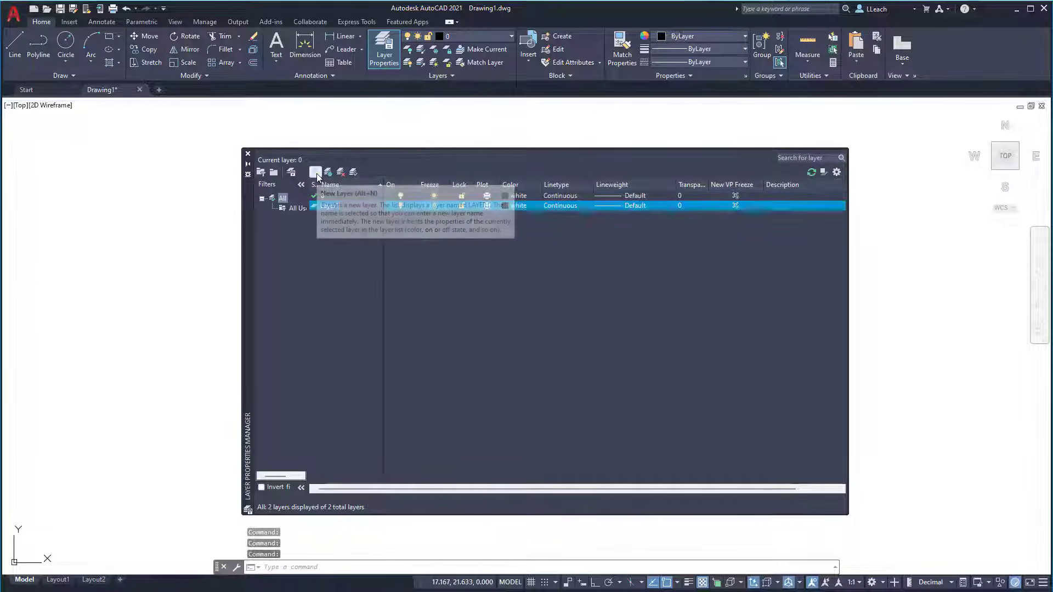
type("O")
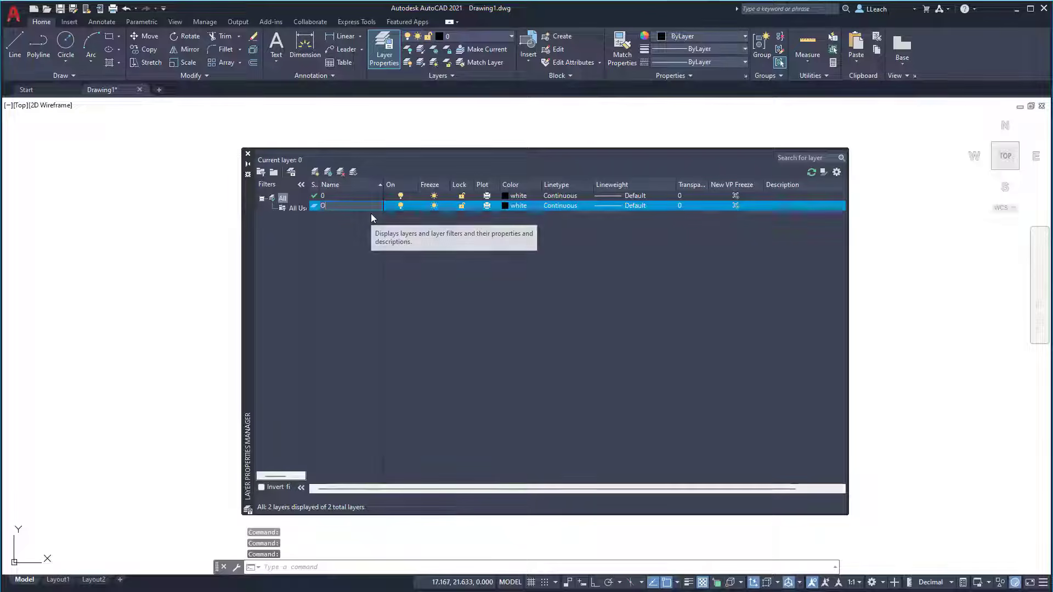
type("BJECT")
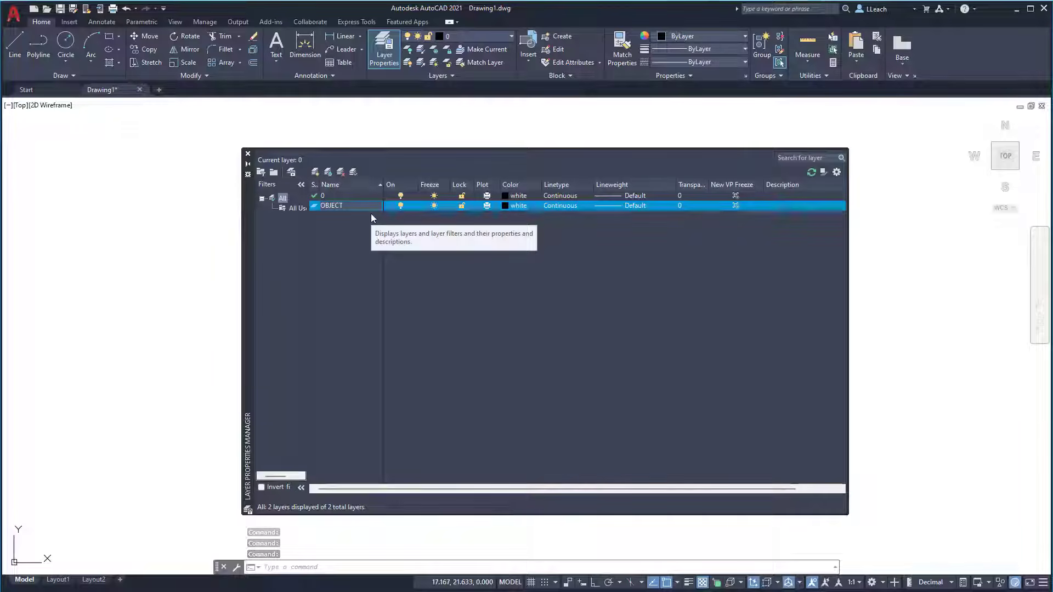
Give the OBJECT layer the colour red and a lineweight of 0.35 mm
left_click(505, 208)
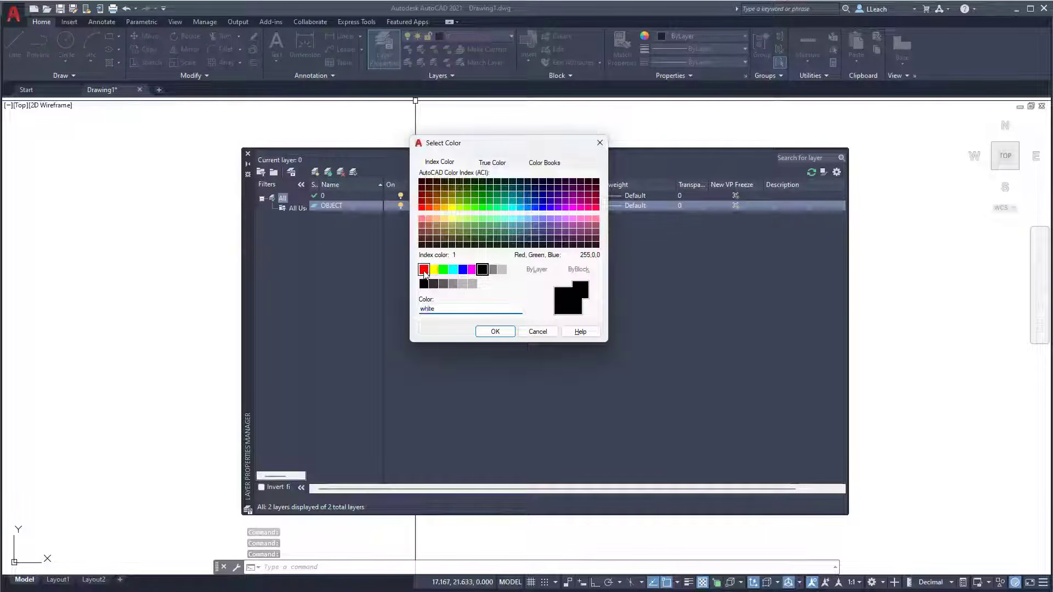
left_click(424, 269)
left_click(495, 331)
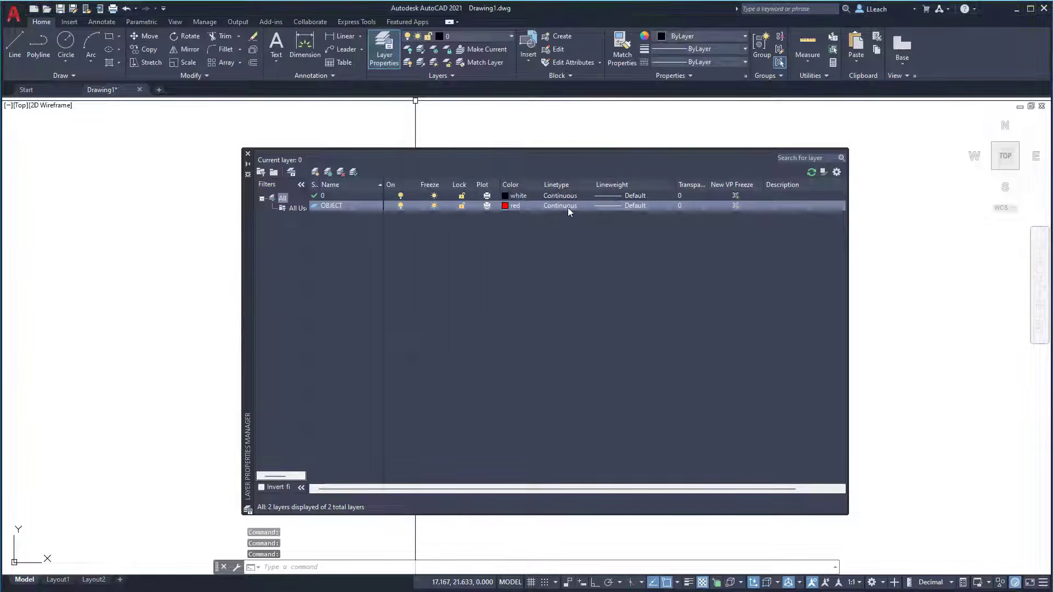
left_click(617, 205)
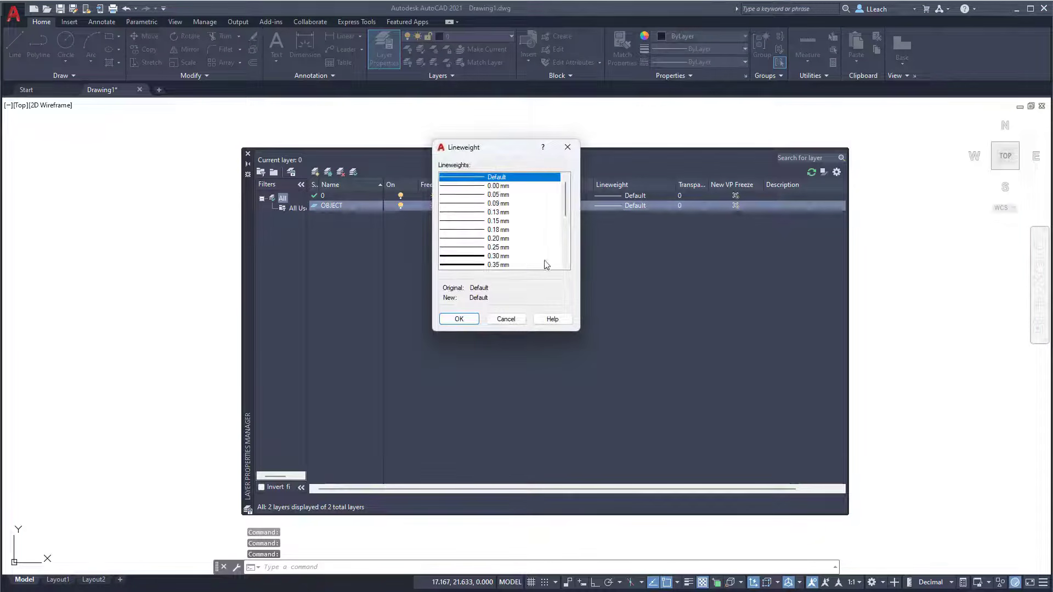
left_click(494, 265)
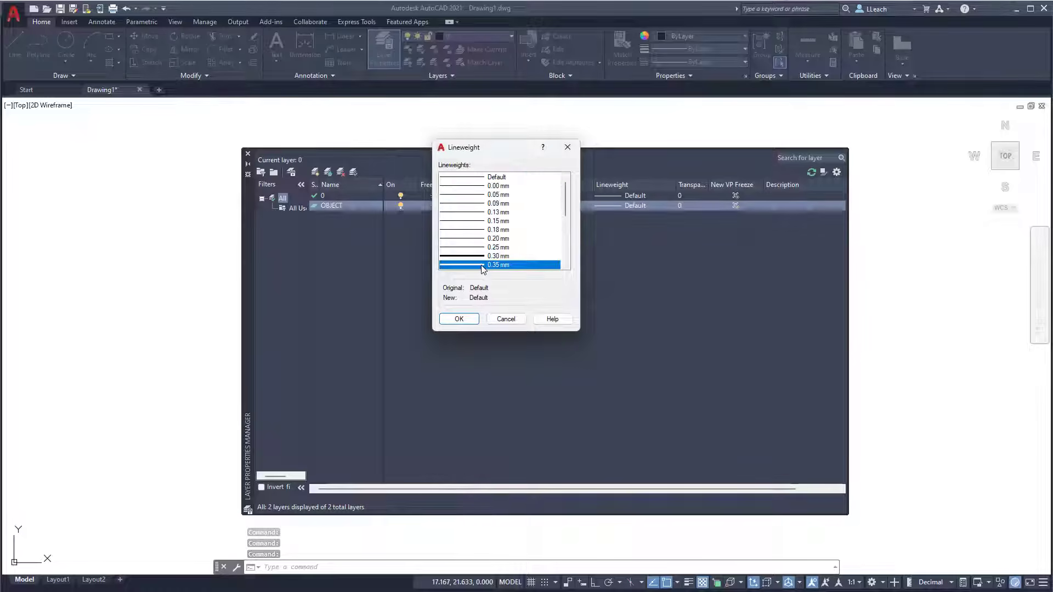
left_click(460, 320)
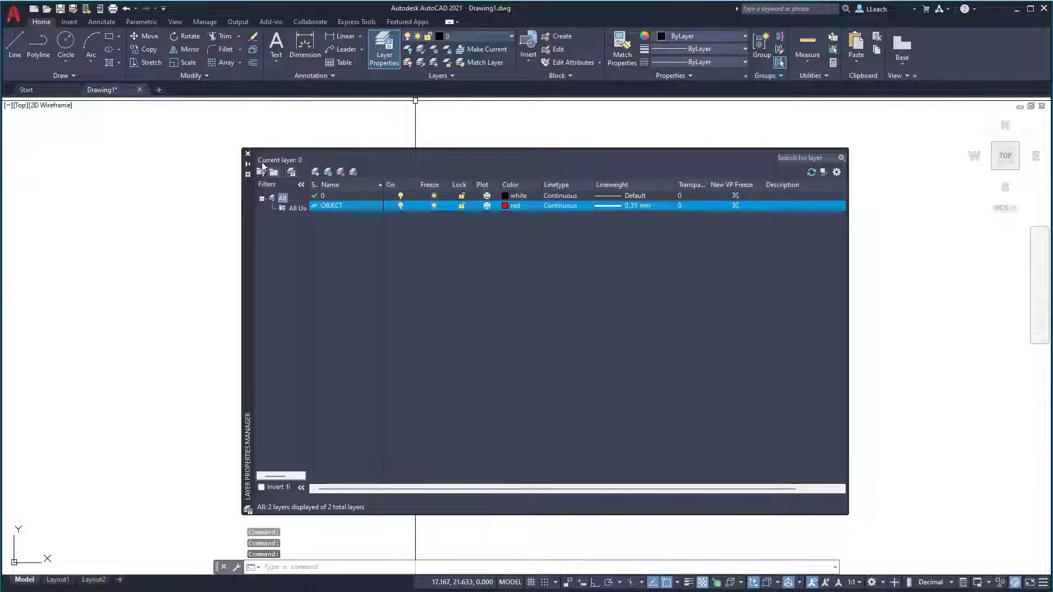
Make the OBJECT layer current and turn on the lineweight display
double_click(335, 206)
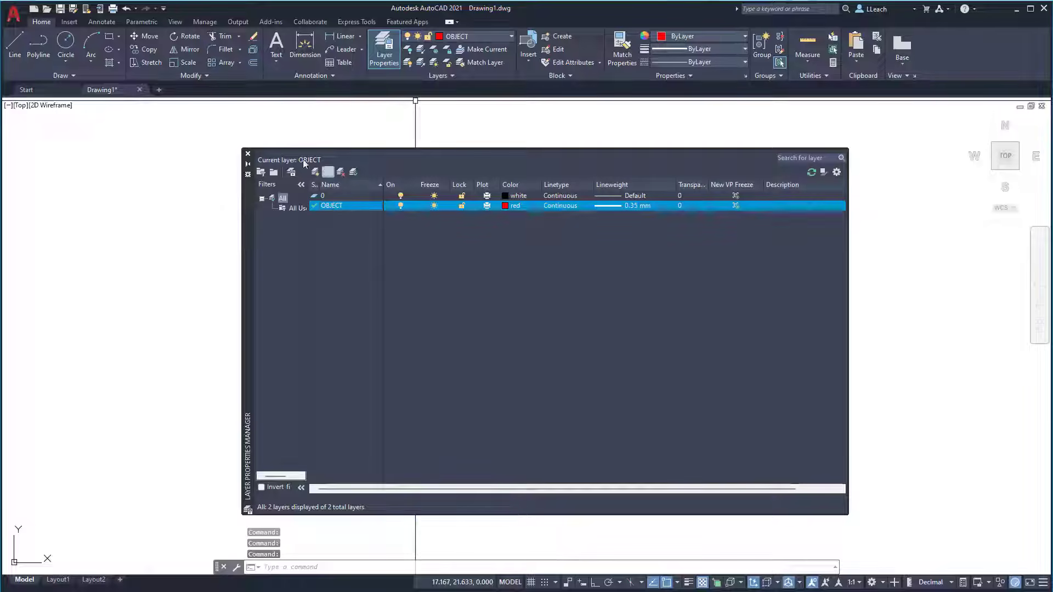
left_click(247, 155)
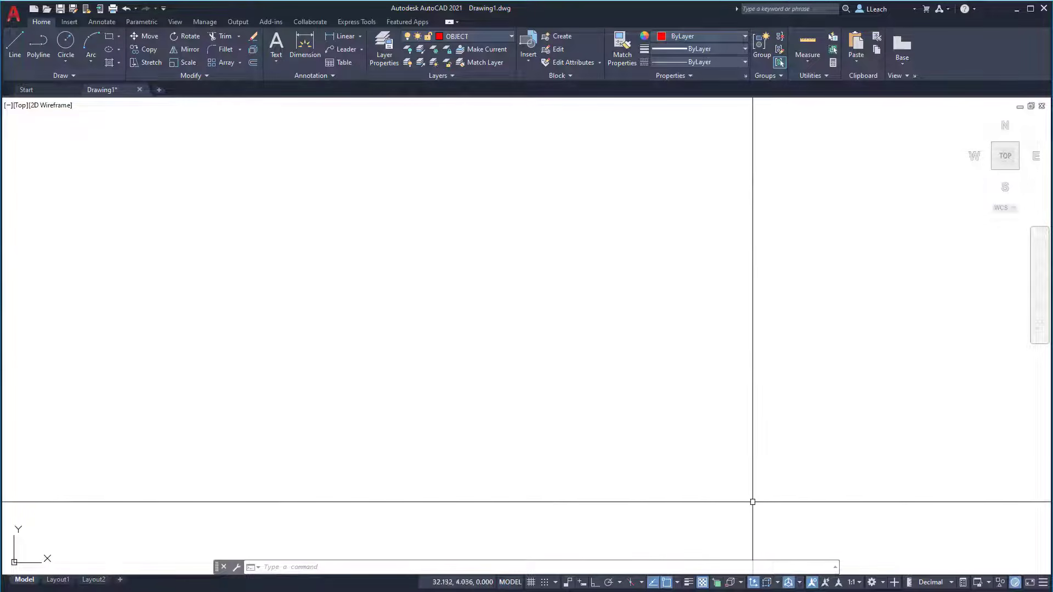
left_click(689, 583)
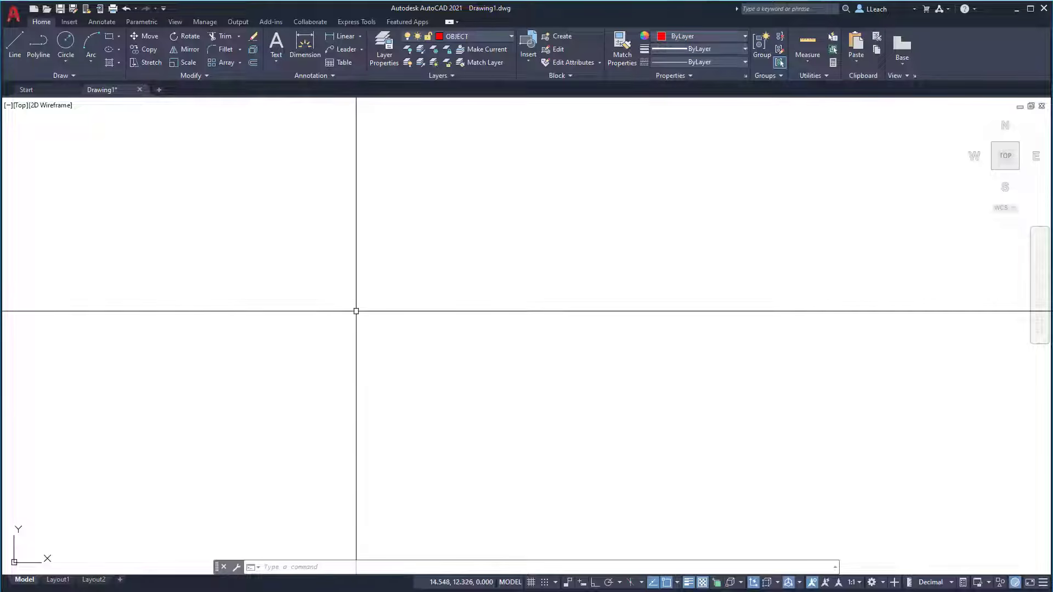
Draw the horizontal bottom line from the point .25,0 to the relative point @1,0
type("L")
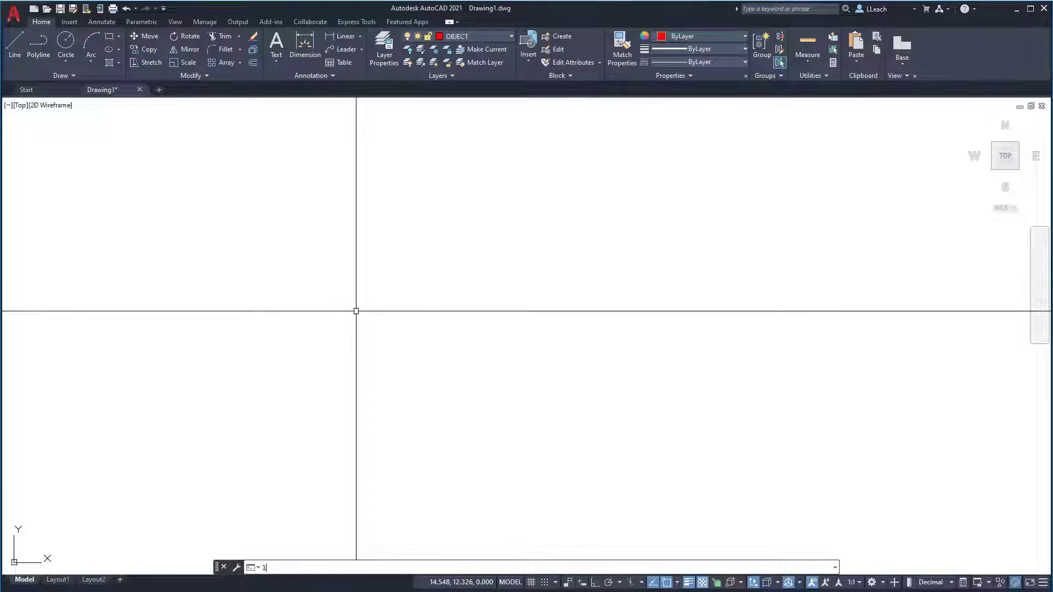
key("Return")
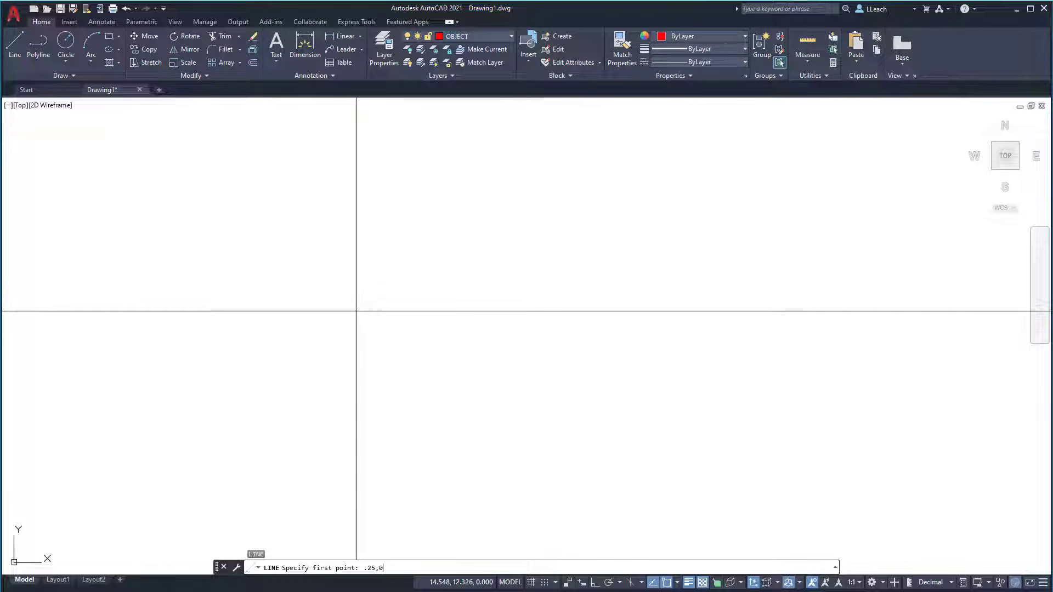
key("Return")
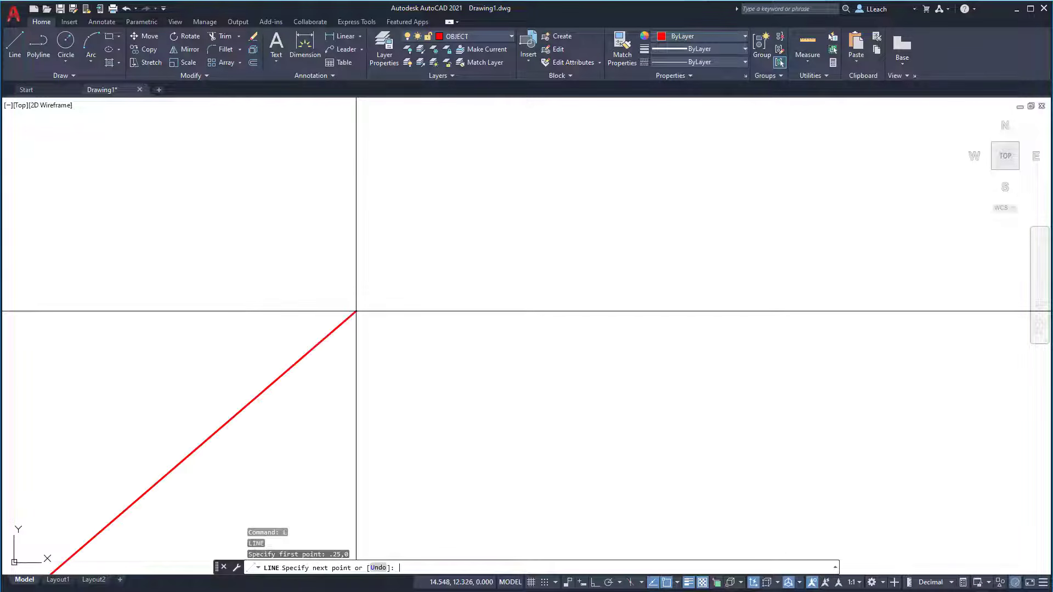
scroll(356, 311, "down", 4)
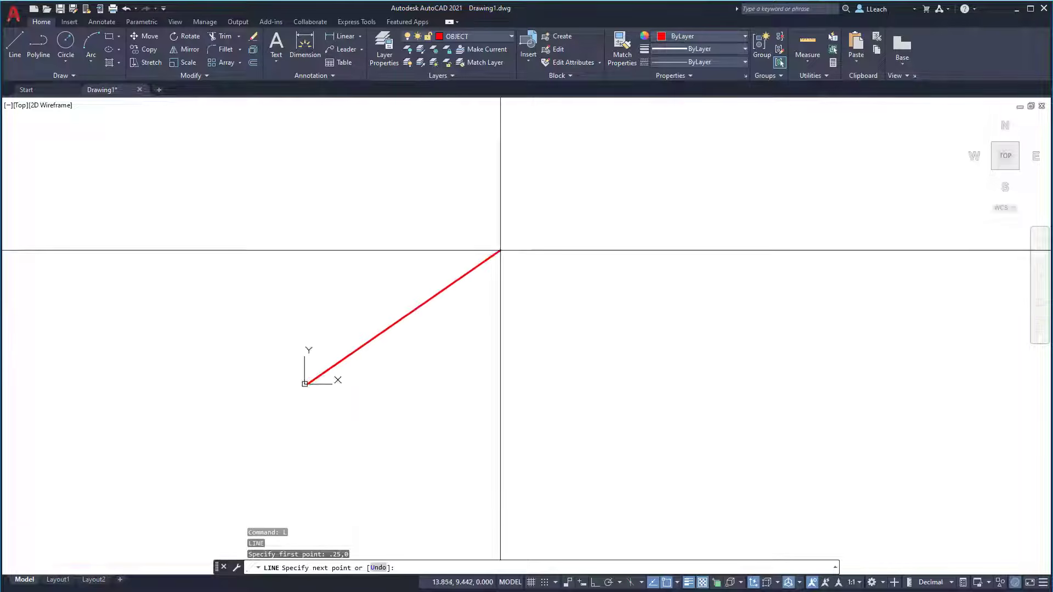
scroll(349, 384, "up", 10)
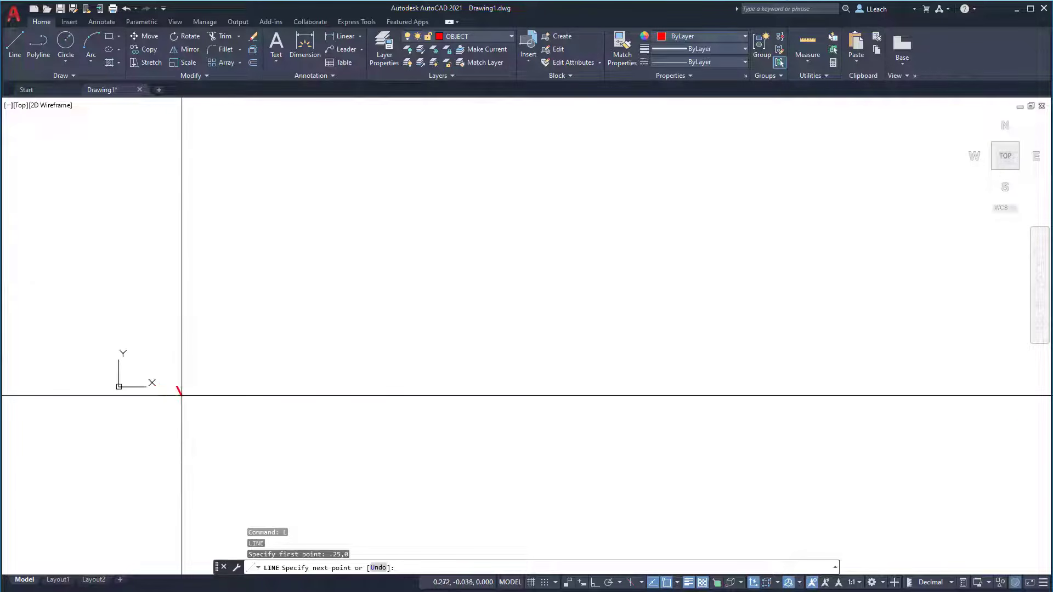
middle_click_drag(179, 383, 310, 390)
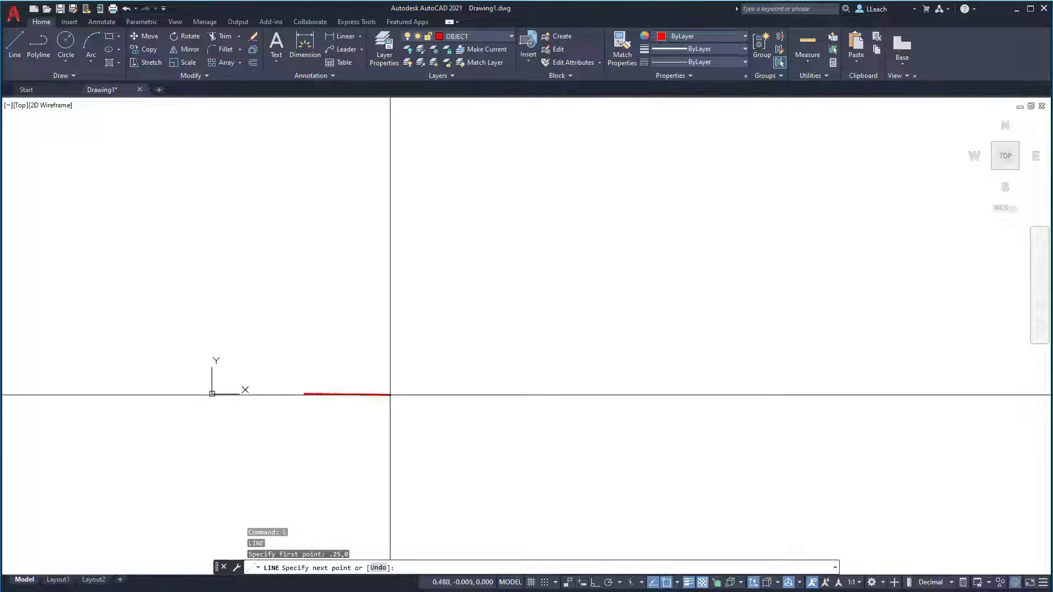
middle_click_drag(391, 387, 464, 401)
scroll(464, 401, "up", 4)
scroll(464, 401, "down", 4)
scroll(464, 401, "up", 4)
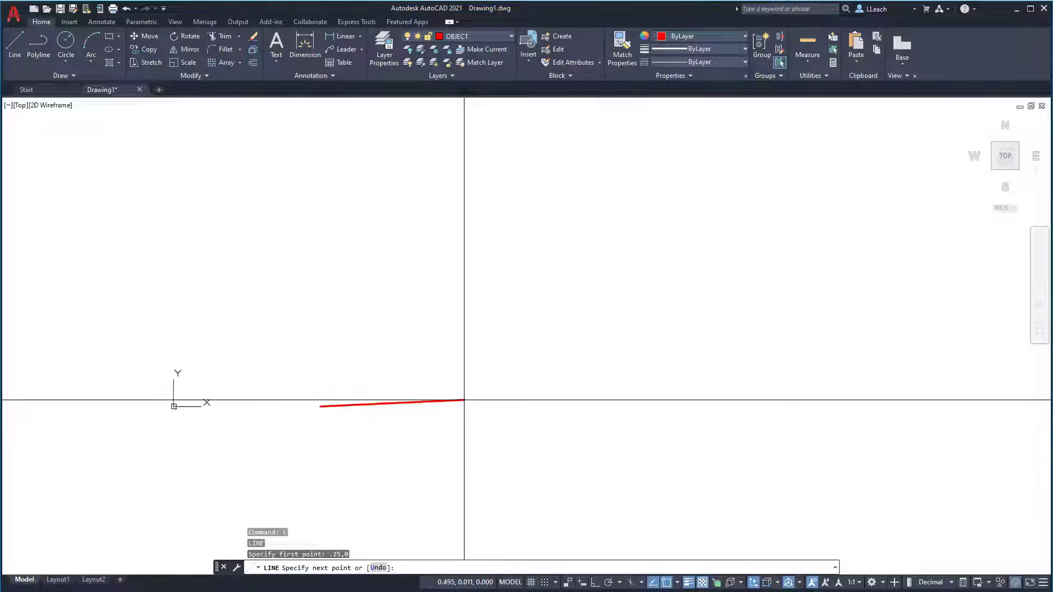
scroll(464, 401, "down", 4)
scroll(464, 399, "up", 6)
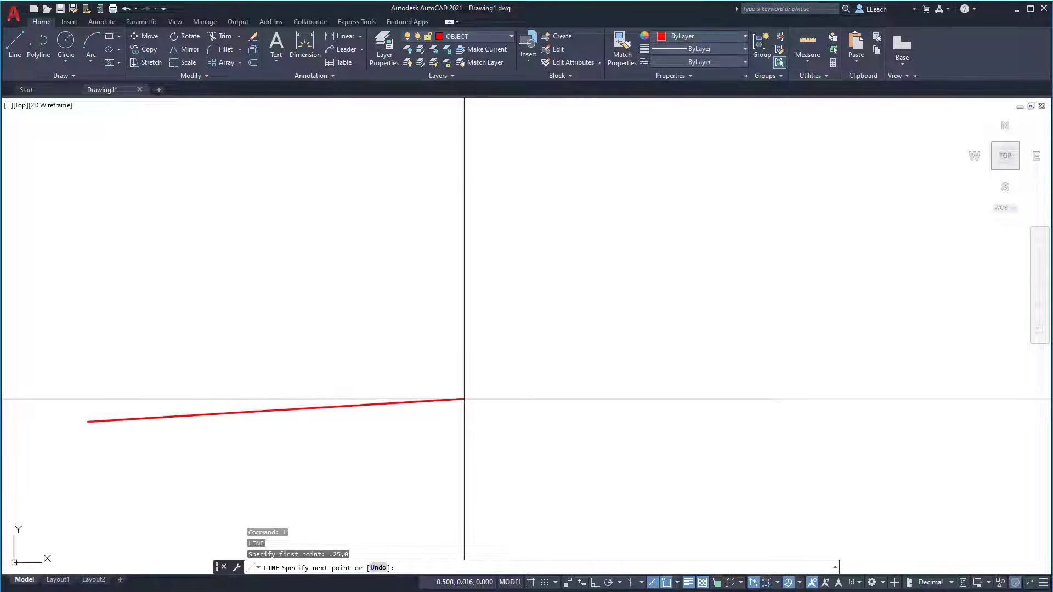
scroll(464, 399, "down", 4)
scroll(464, 399, "up", 2)
scroll(464, 398, "down", 2)
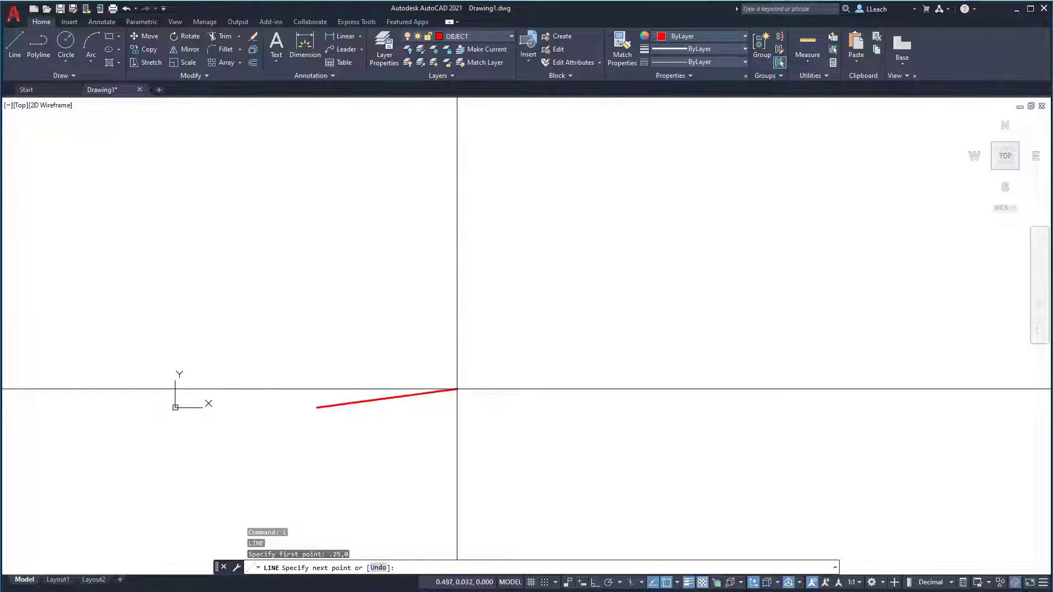
middle_click_drag(450, 385, 522, 377)
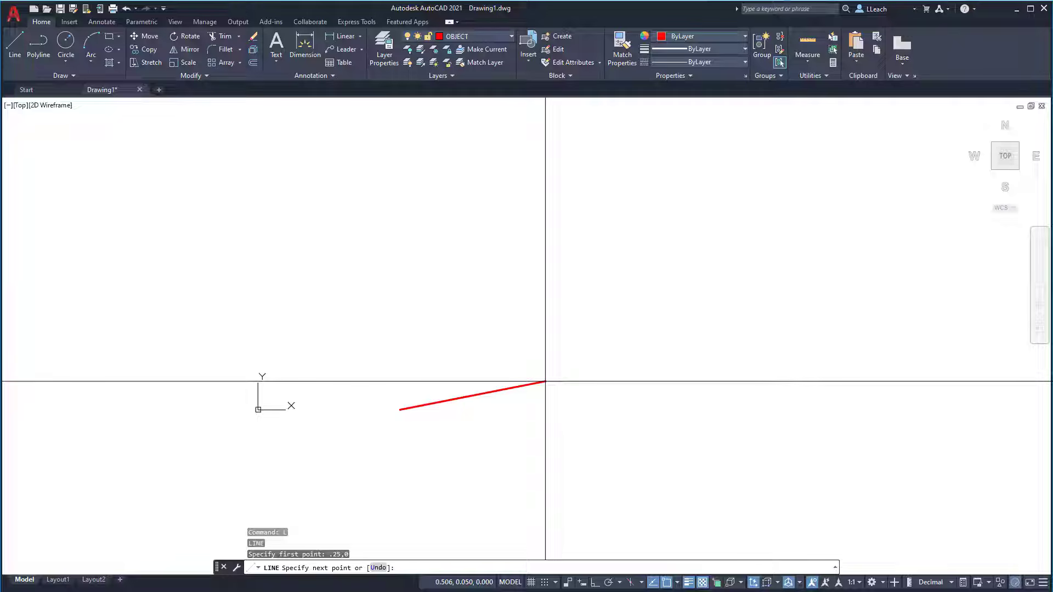
type("@")
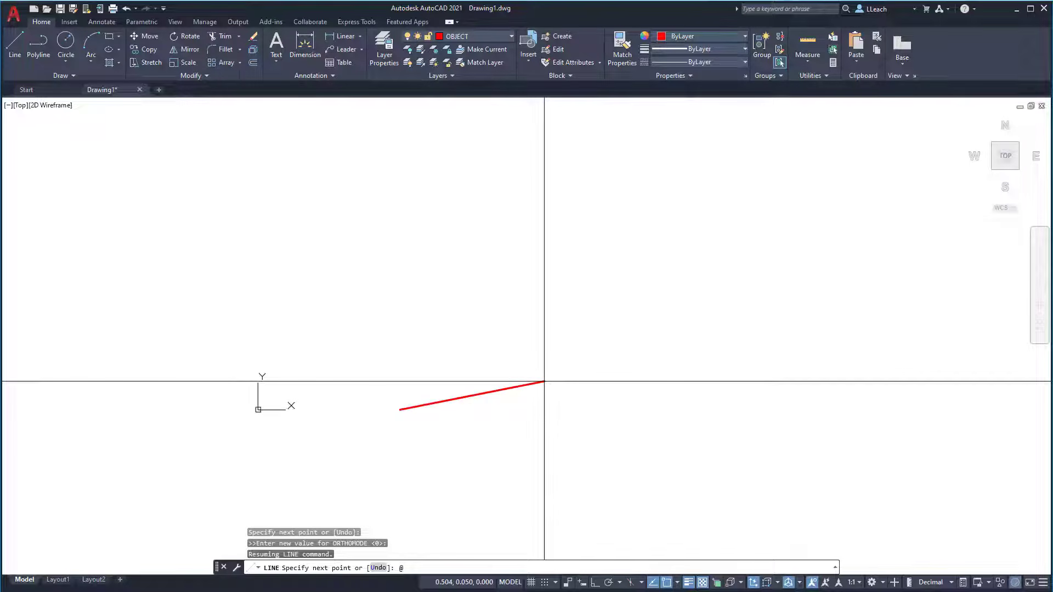
type("1,0")
key("Return")
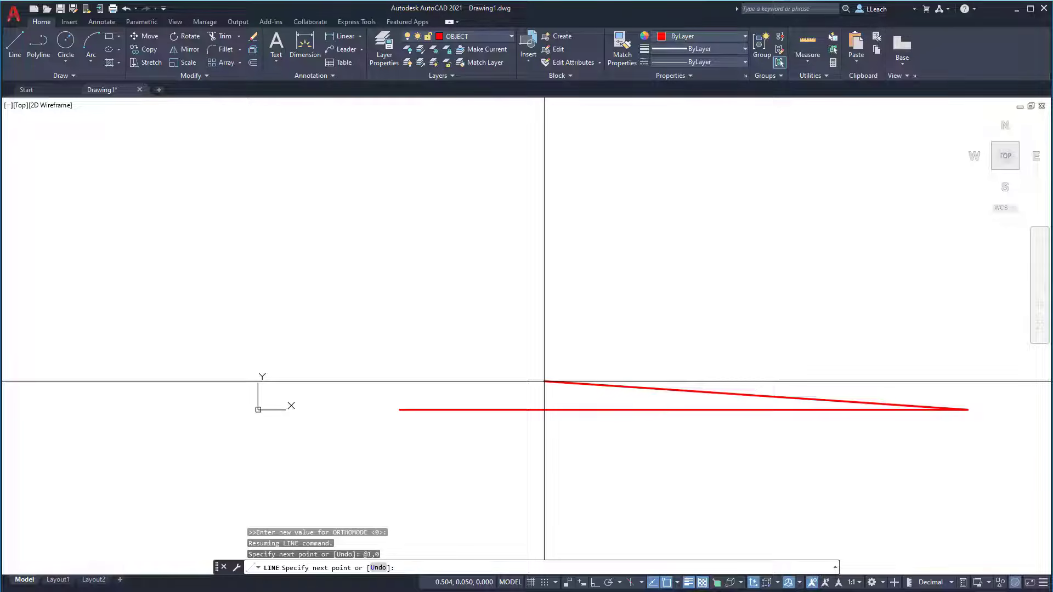
Continue the line from its right end with a diagonal segment to the relative point @.25,.25
middle_click_drag(544, 381, 442, 392)
scroll(406, 384, "down", 2)
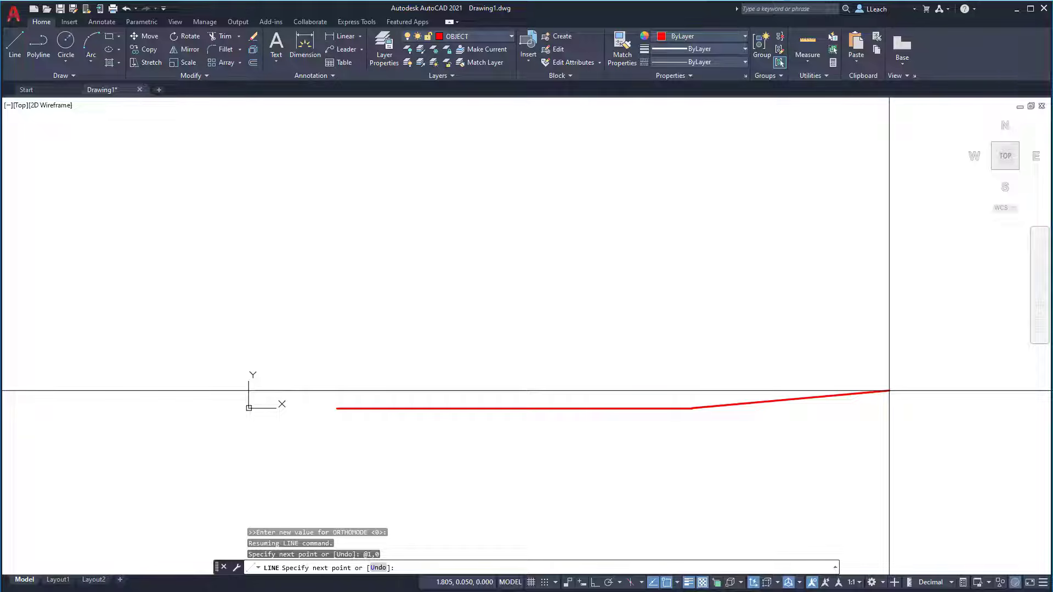
type("@")
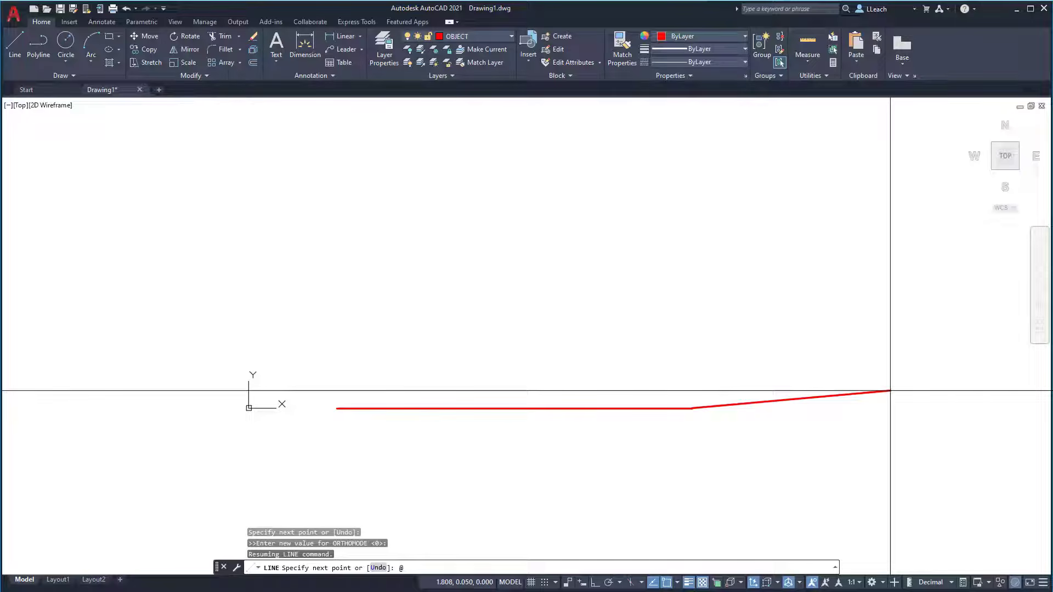
type(".25,.25")
key("Return")
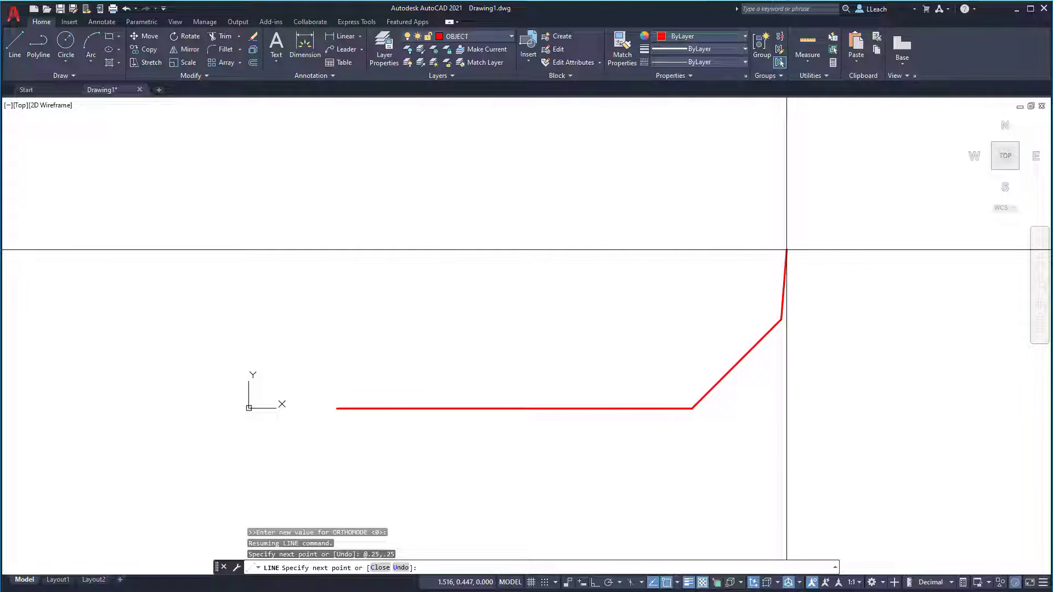
Continue the outline with a vertical segment to the relative point @0,.125 and a horizontal segment to @-.5,0
type("@")
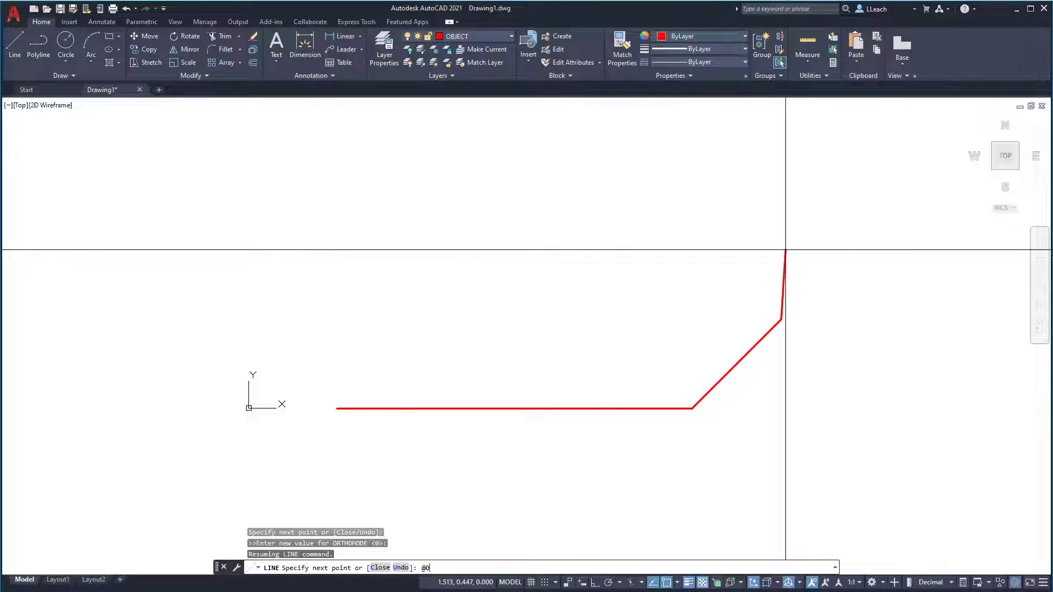
type("0,.125")
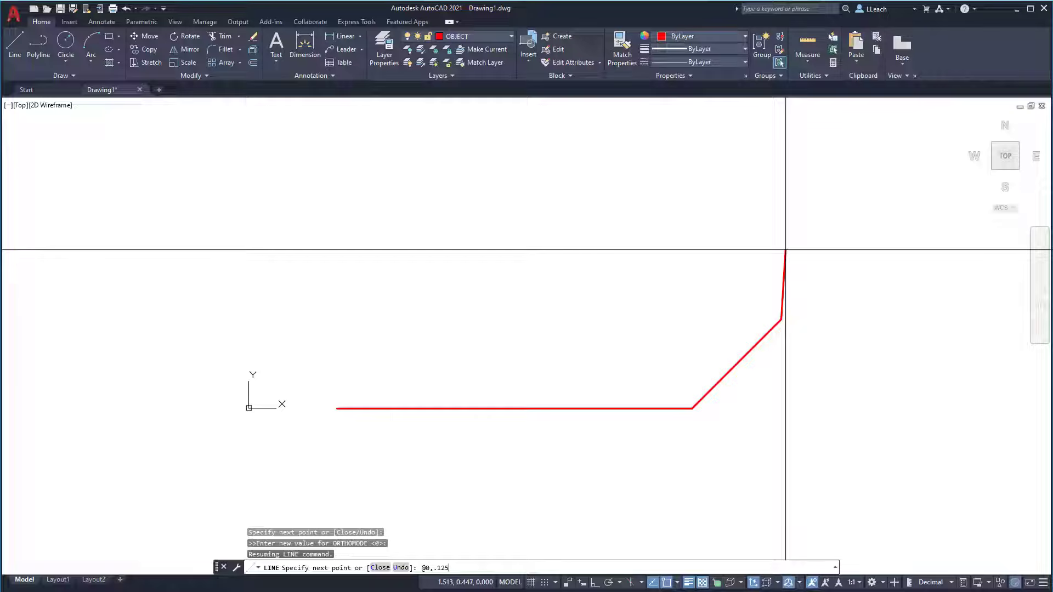
key("Return")
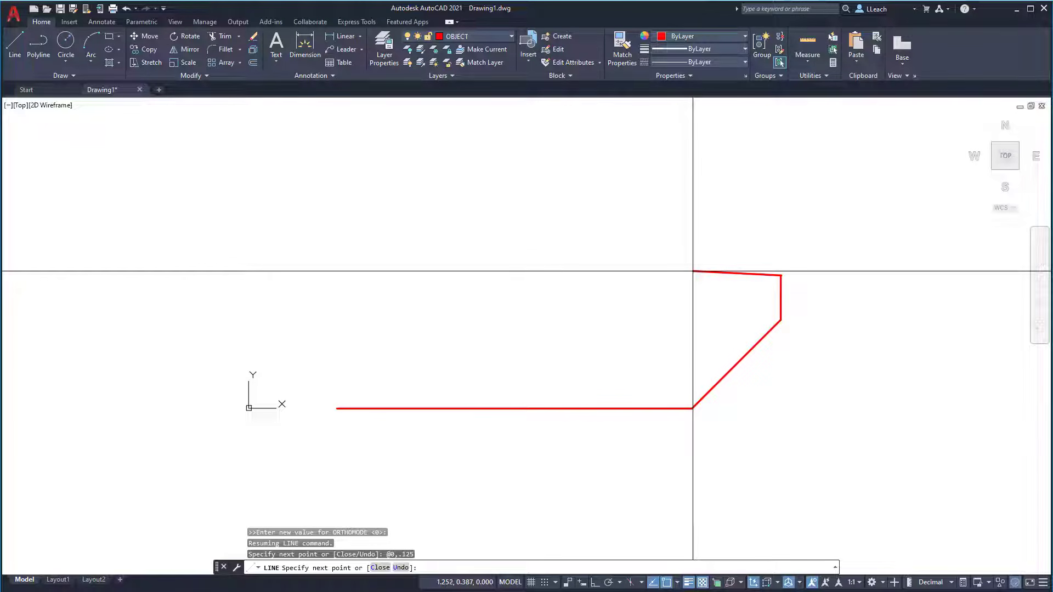
key("F8")
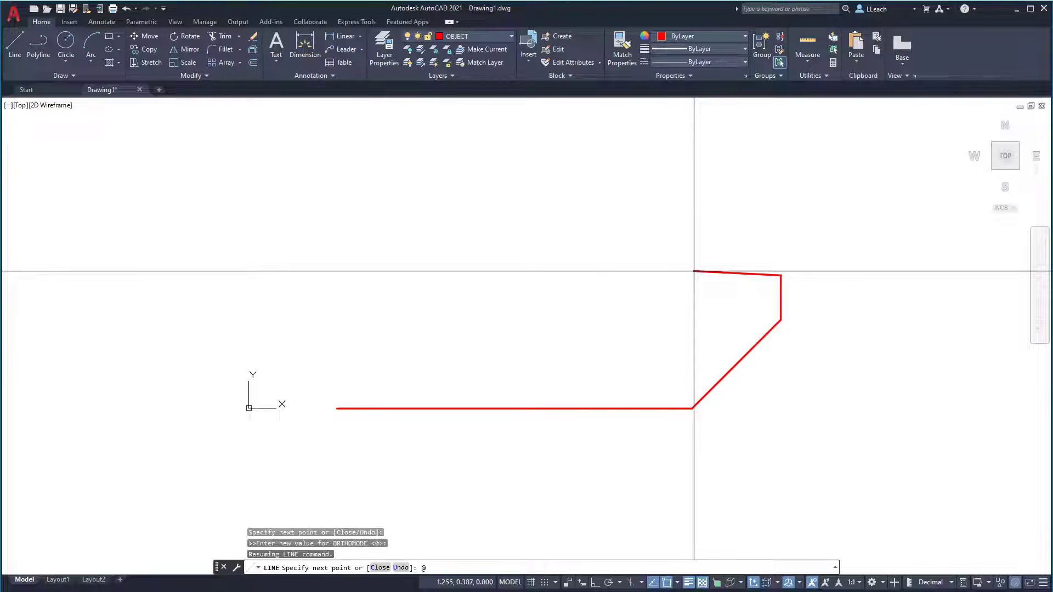
type("@")
type("5")
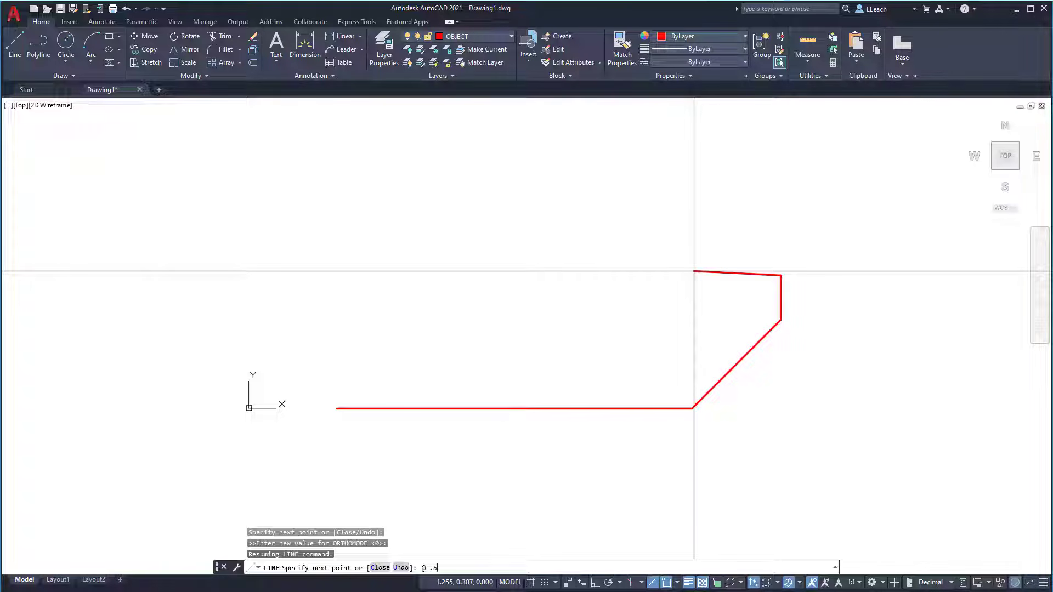
type(",0")
key("Return")
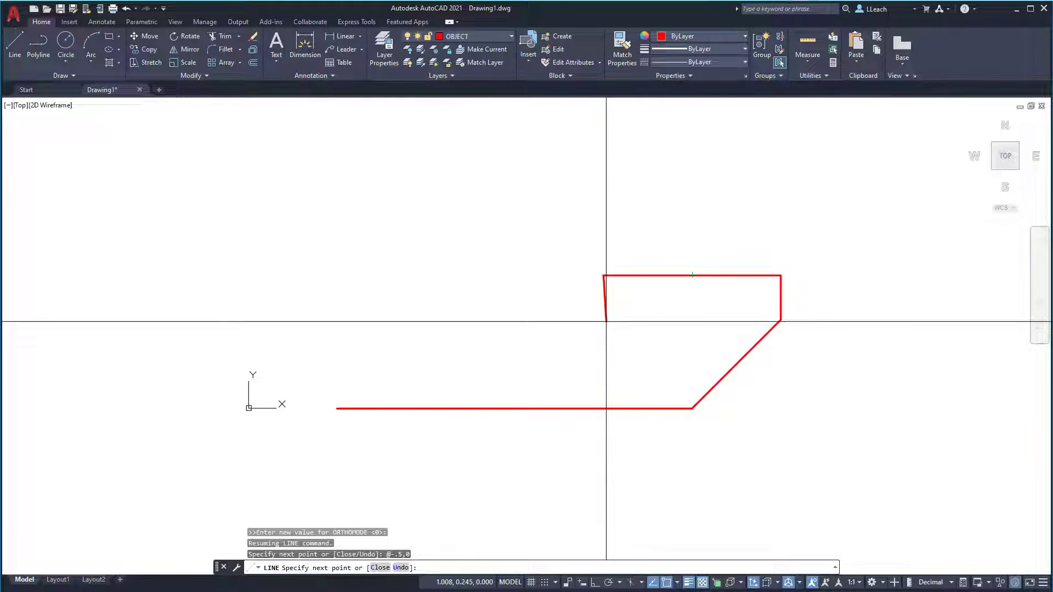
Continue the outline downward to the relative point @0,-.175 and along the inner bottom edge to @-.575,0
key("F8")
type("@0")
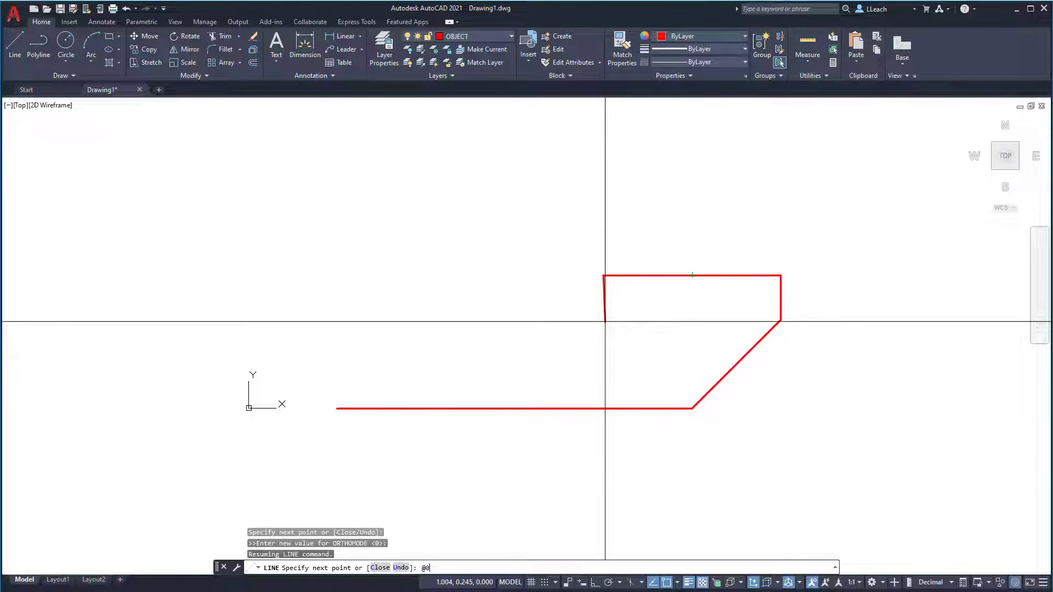
type(",-.175")
key("Return")
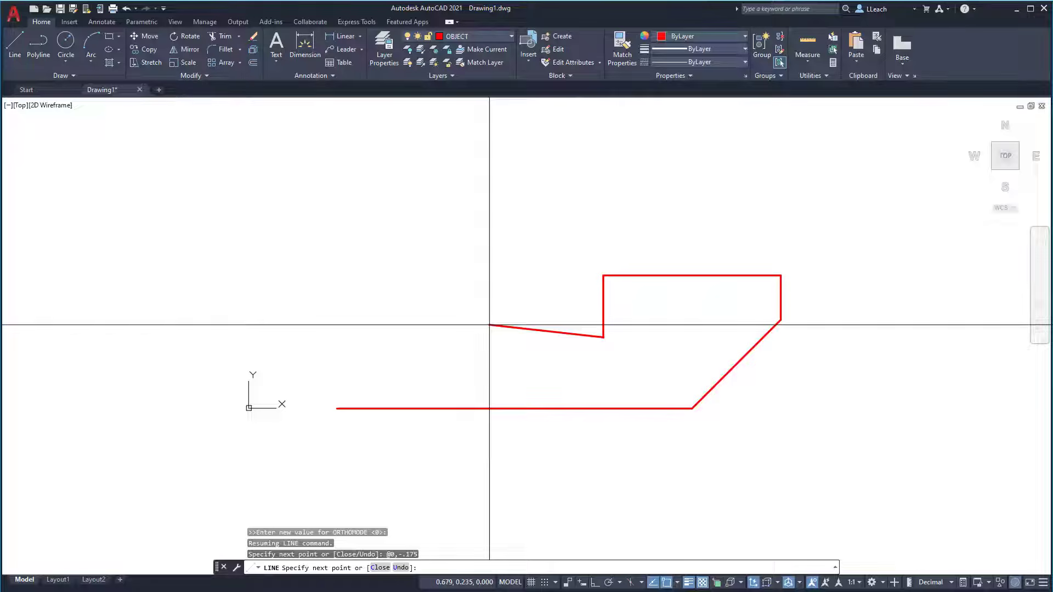
type("@")
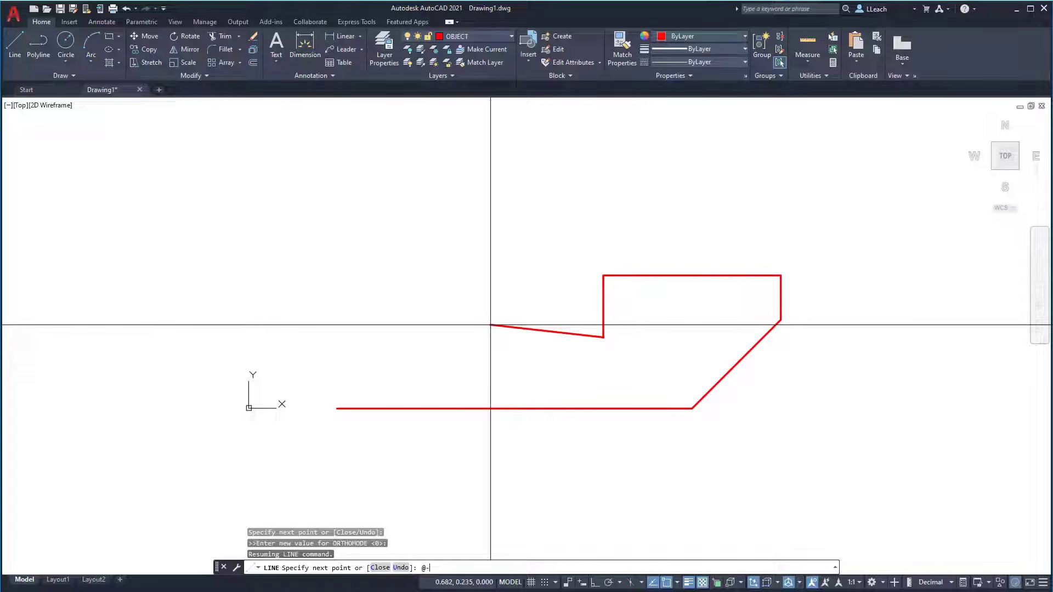
type("-.575,0")
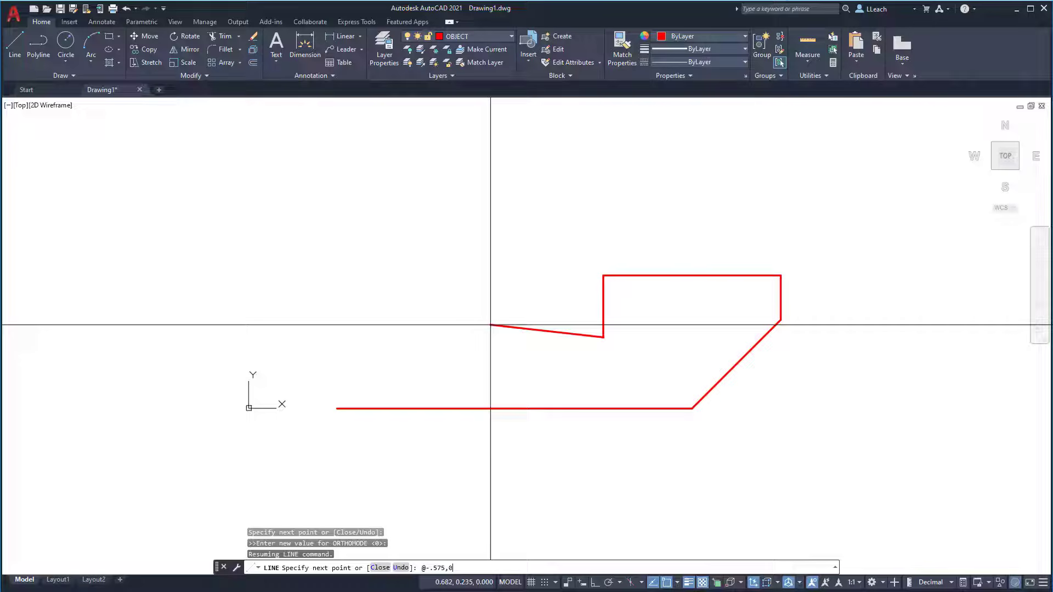
key("Return")
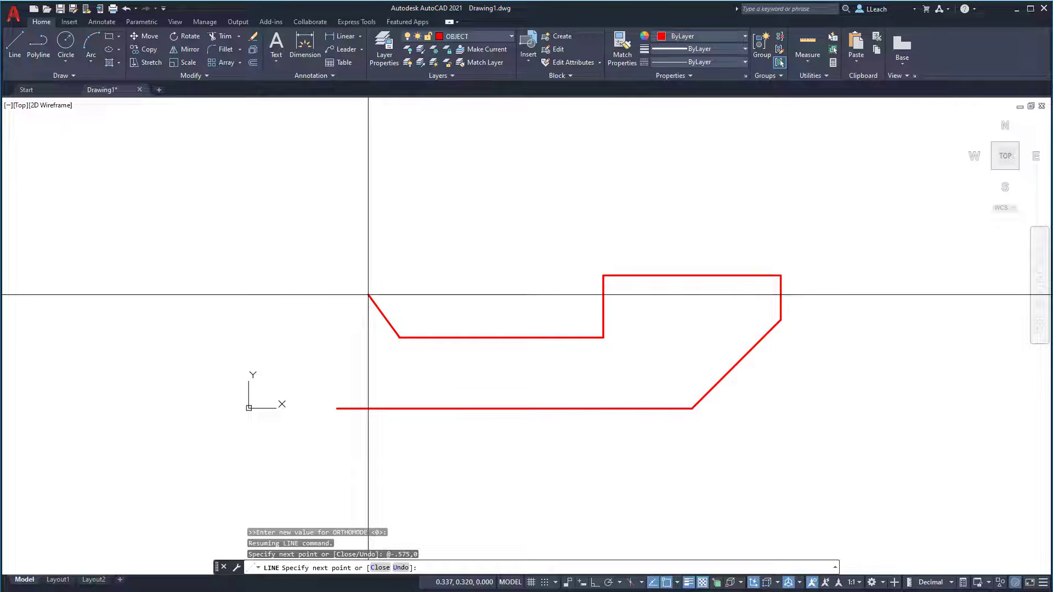
Add the lower inner diagonal corner to the relative point @-.125,.125 and the vertical inner edge to @0,.6
type("@-")
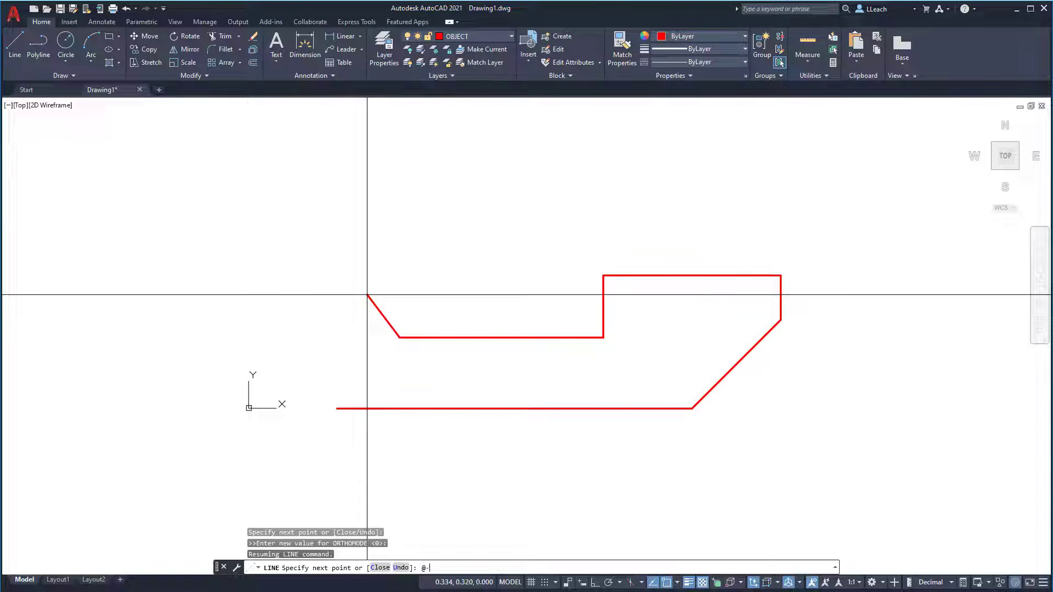
type("125,.125")
key("Return")
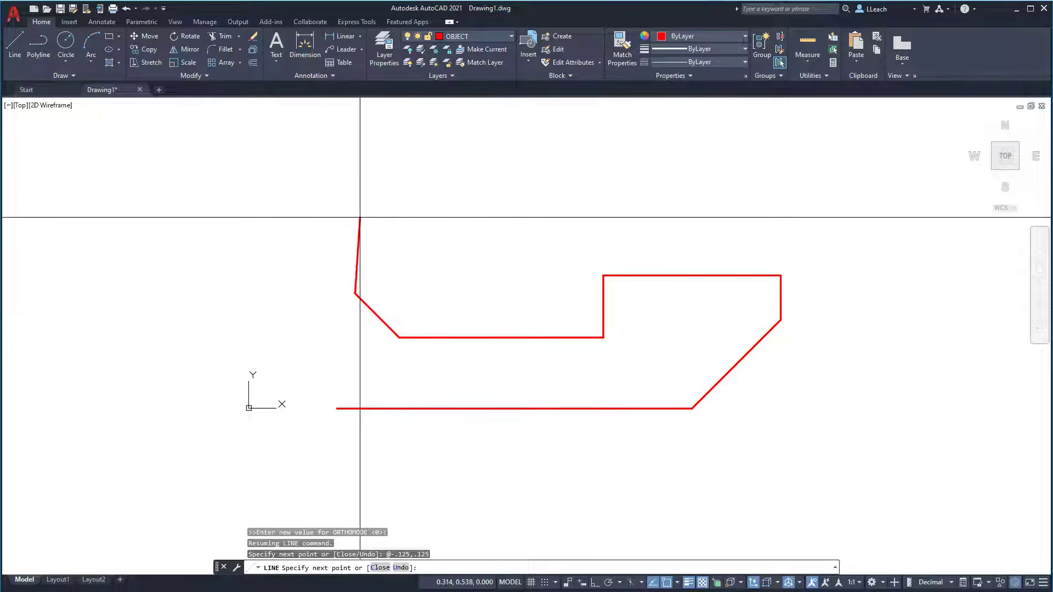
type("@")
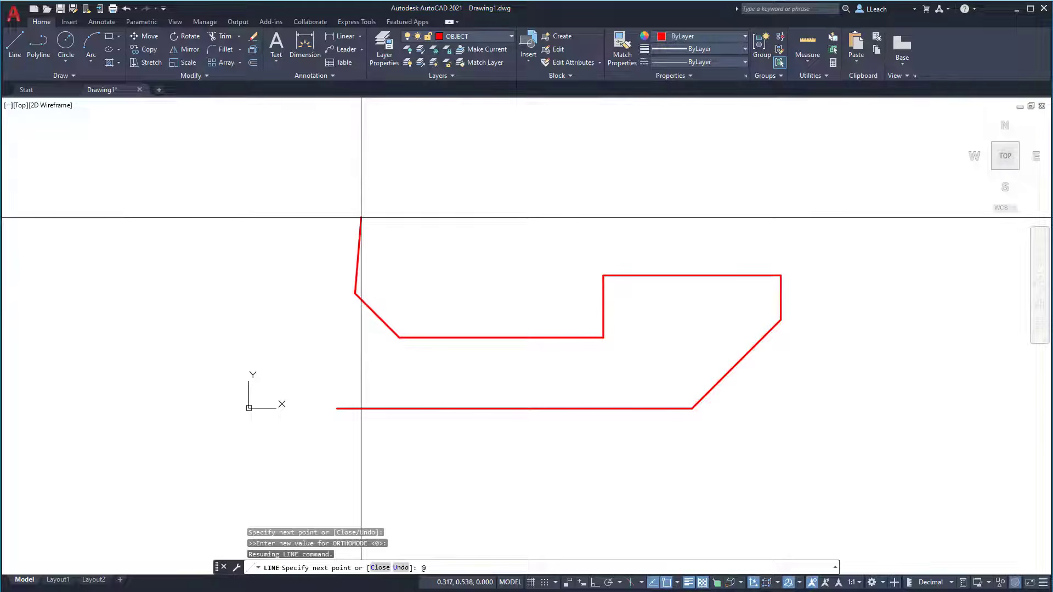
type("0,.6")
key("Return")
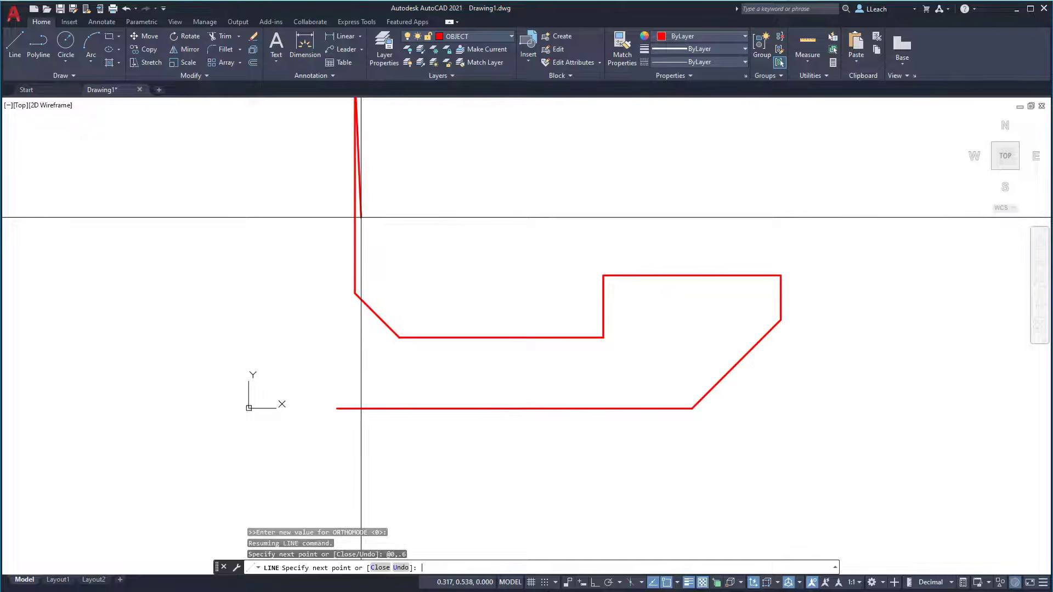
Add the upper inner diagonal corner to the relative point @.125,.125 and the horizontal inner top edge to @.575,0
scroll(502, 198, "up", 2)
mouse_move(501, 193)
middle_mouse_down()
mouse_move(496, 279)
mouse_move(509, 281)
middle_mouse_up()
scroll(496, 279, "up", 2)
scroll(500, 278, "down", 4)
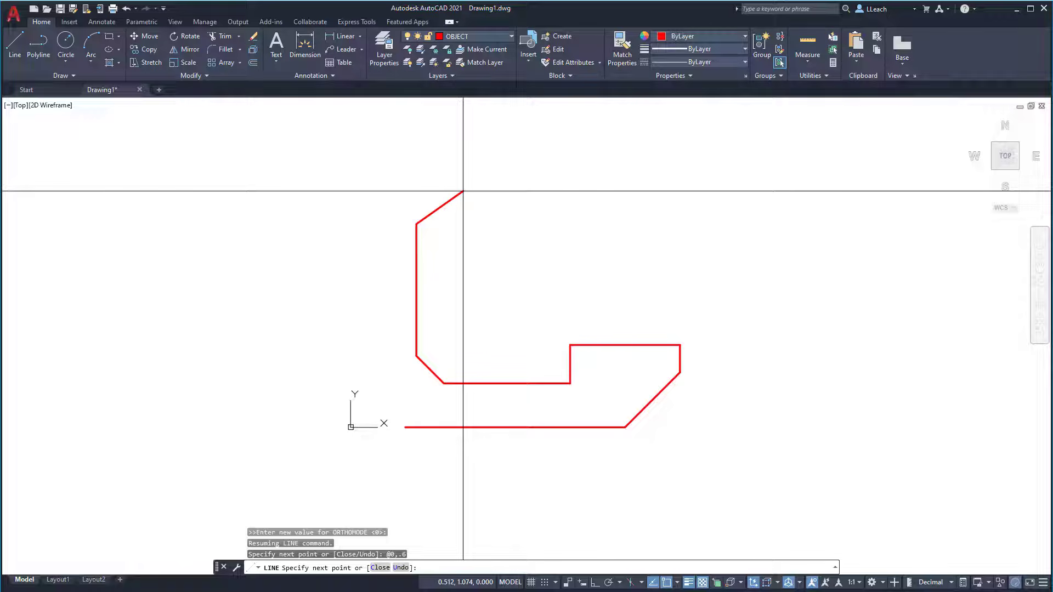
type("@")
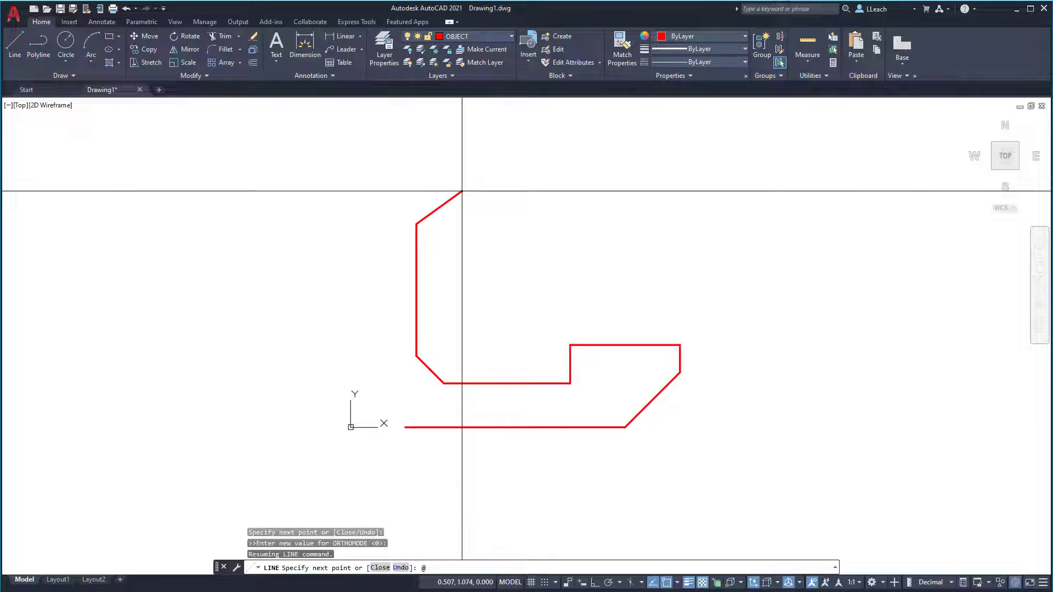
type(".125,.125")
key("Return")
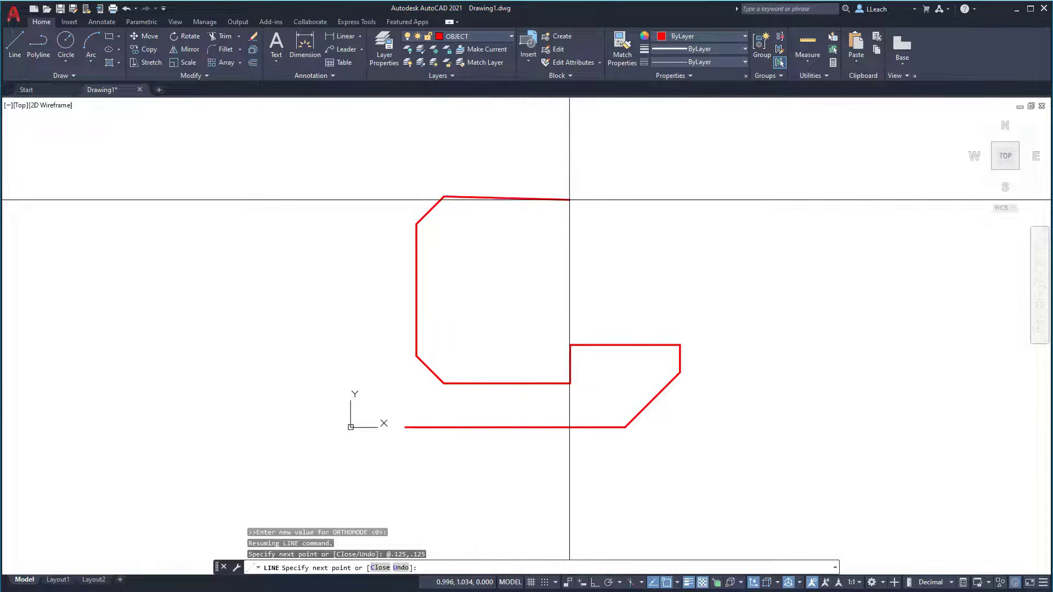
type("@")
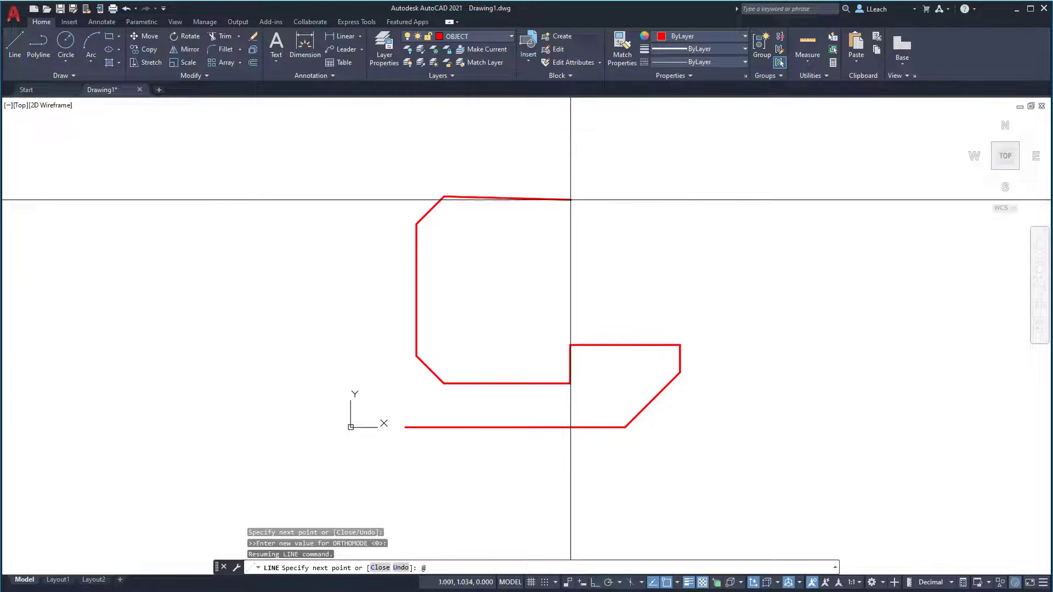
type(".575,0")
key("Return")
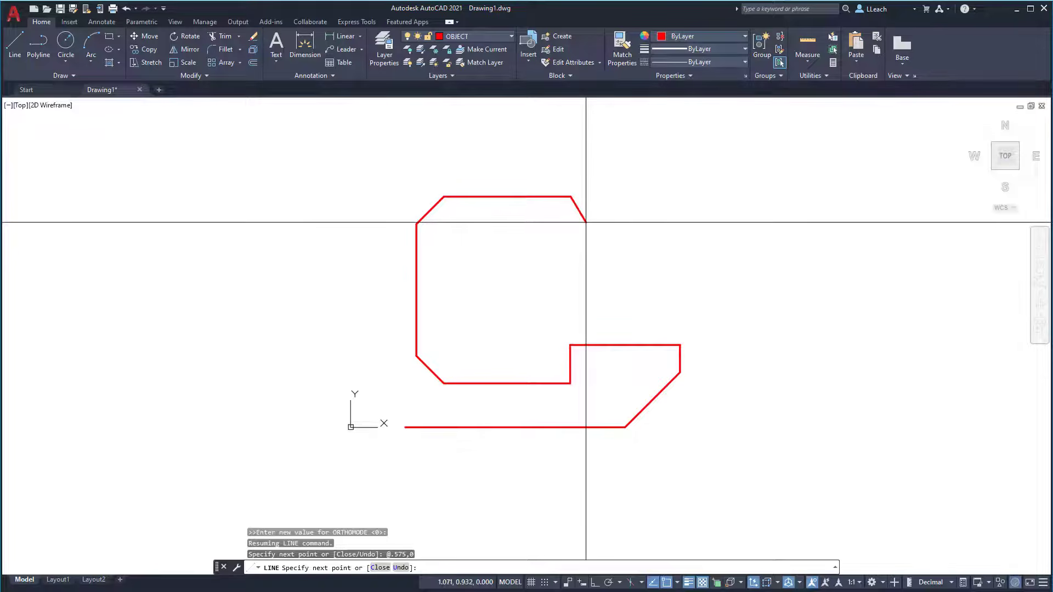
Continue from the inner top edge downward to the relative point @0,-.175 and horizontally to @.5,0
key("F8")
type("@")
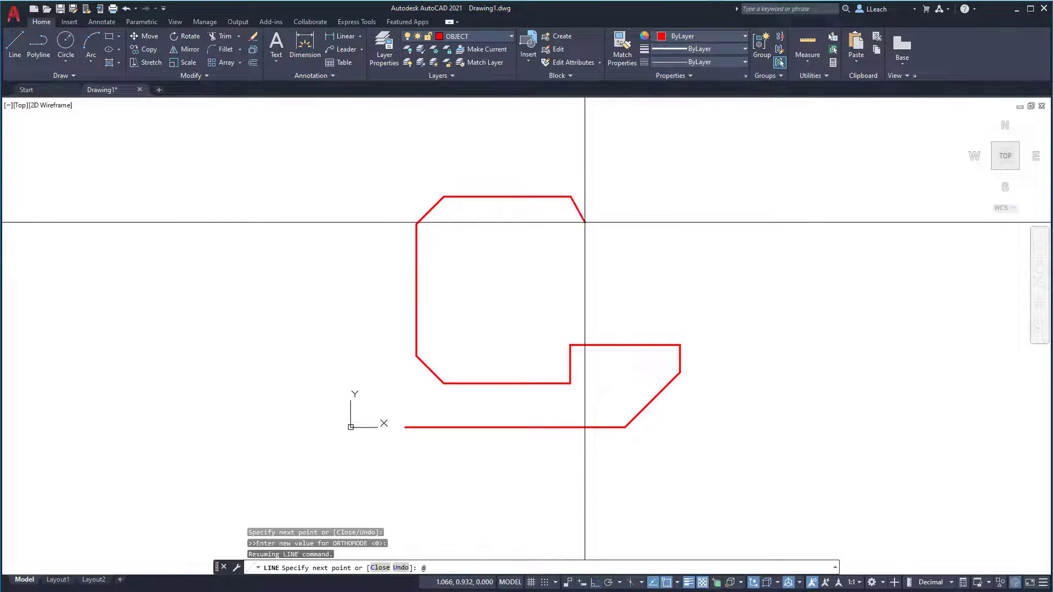
type("0,-.175")
key("Return")
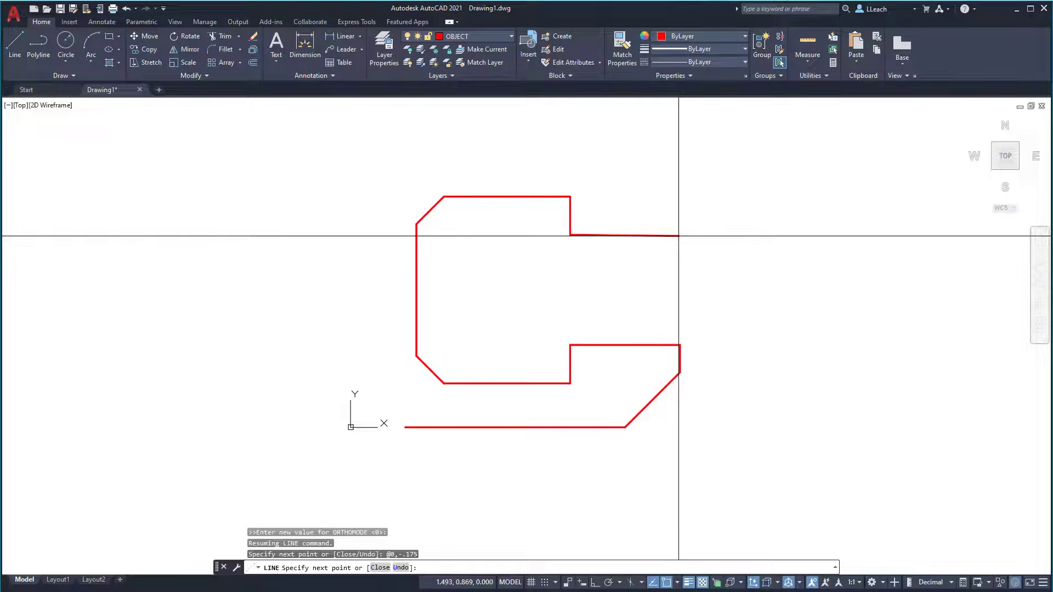
key("F8")
type("@")
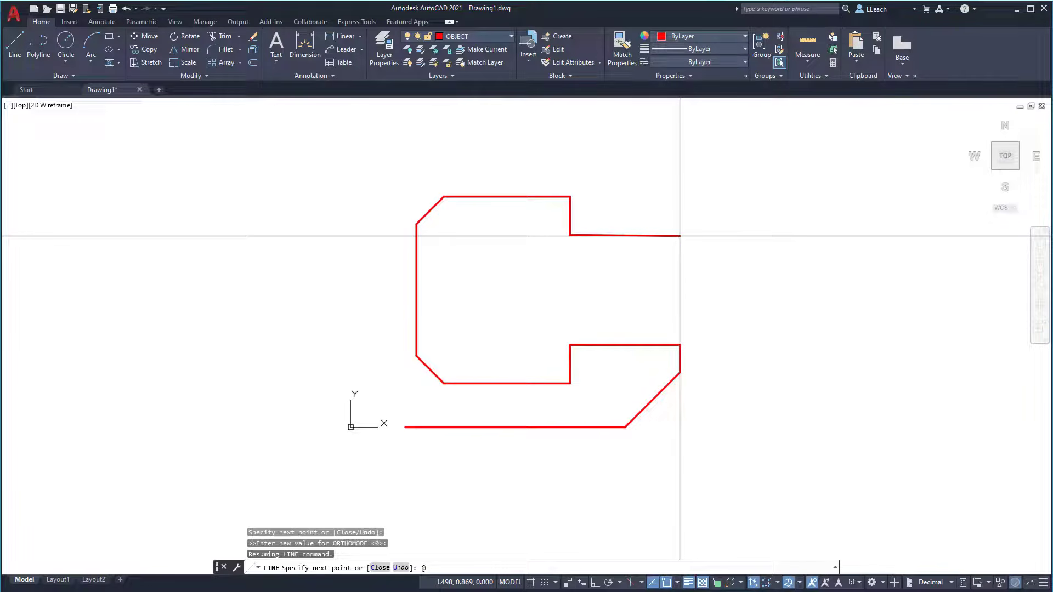
type(".5,0")
key("Return")
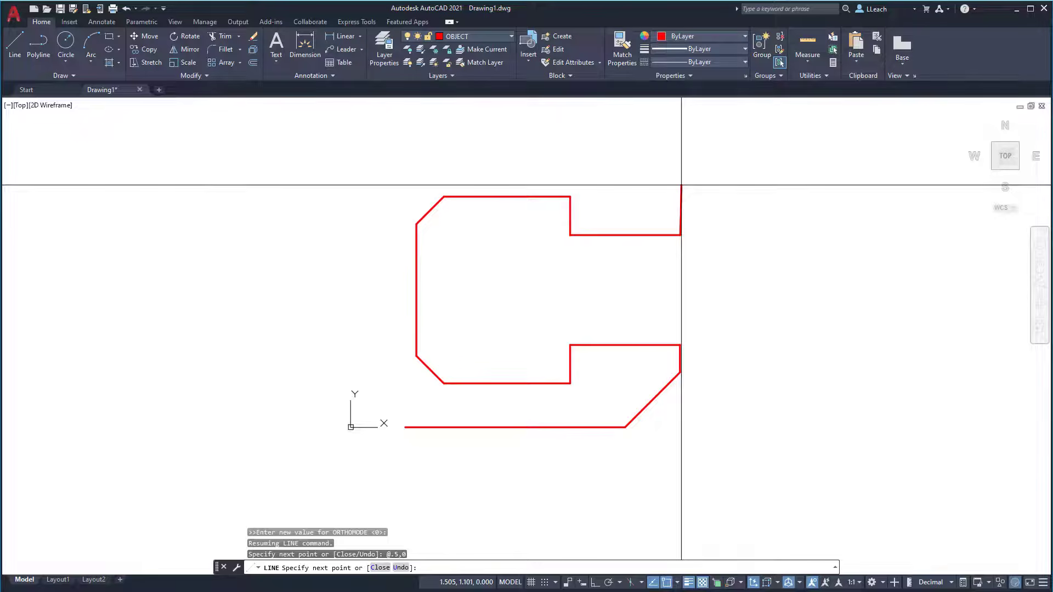
Draw the short vertical end of the upper arm to the relative point @0,.125 and its outer diagonal corner to @-.25,.25
type("@0,.125")
key("Return")
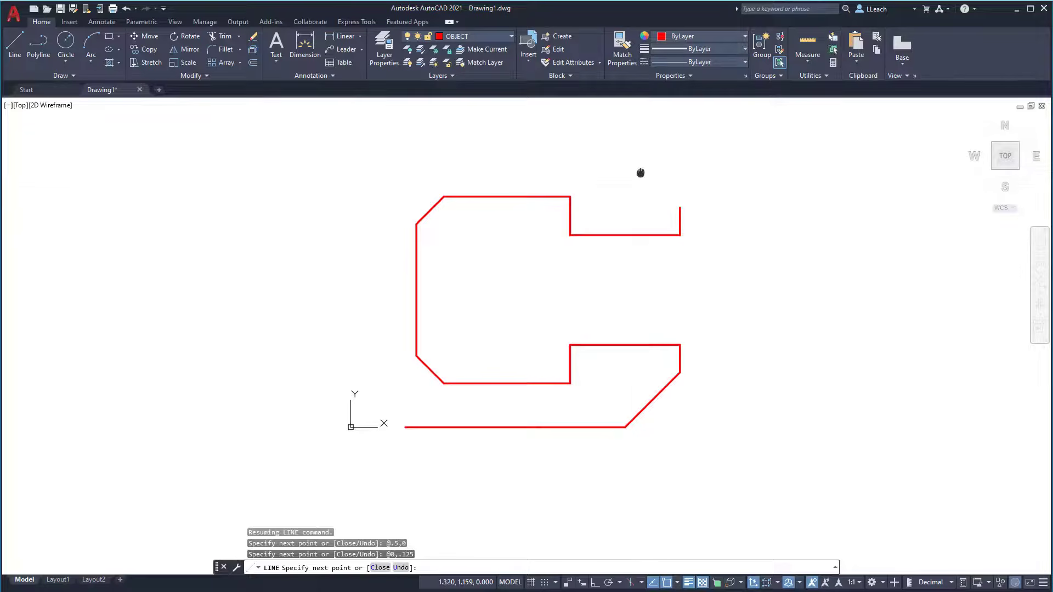
scroll(637, 214, "down", 2)
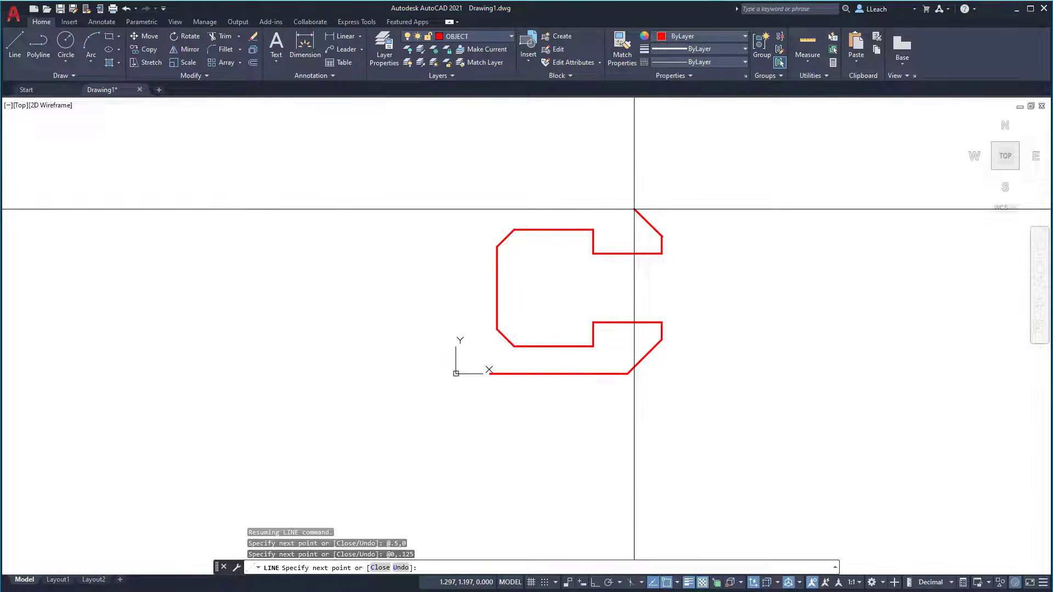
key("F8")
type("@")
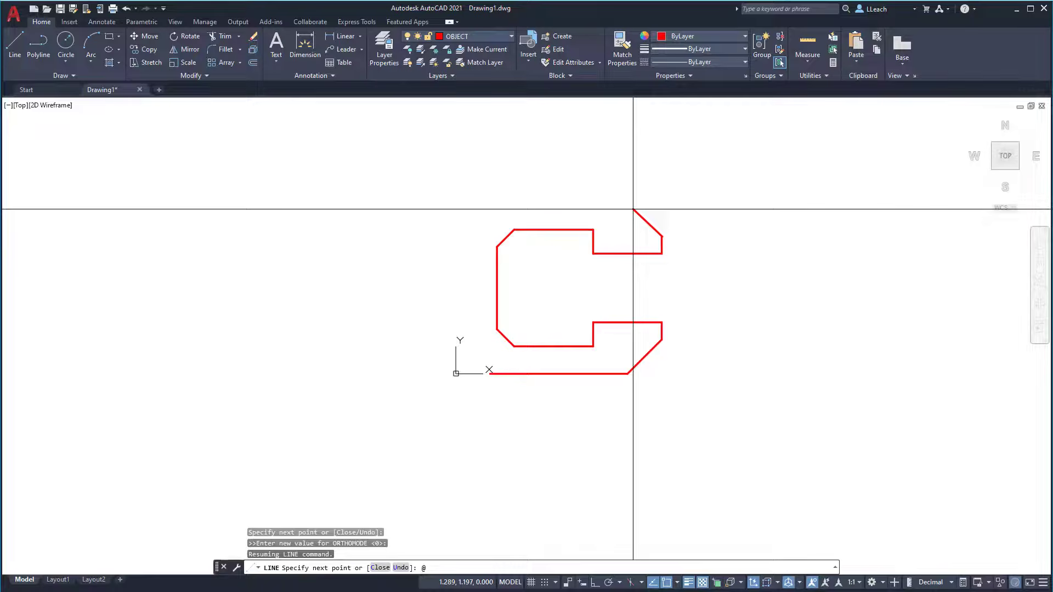
type("-.25,.25")
key("Return")
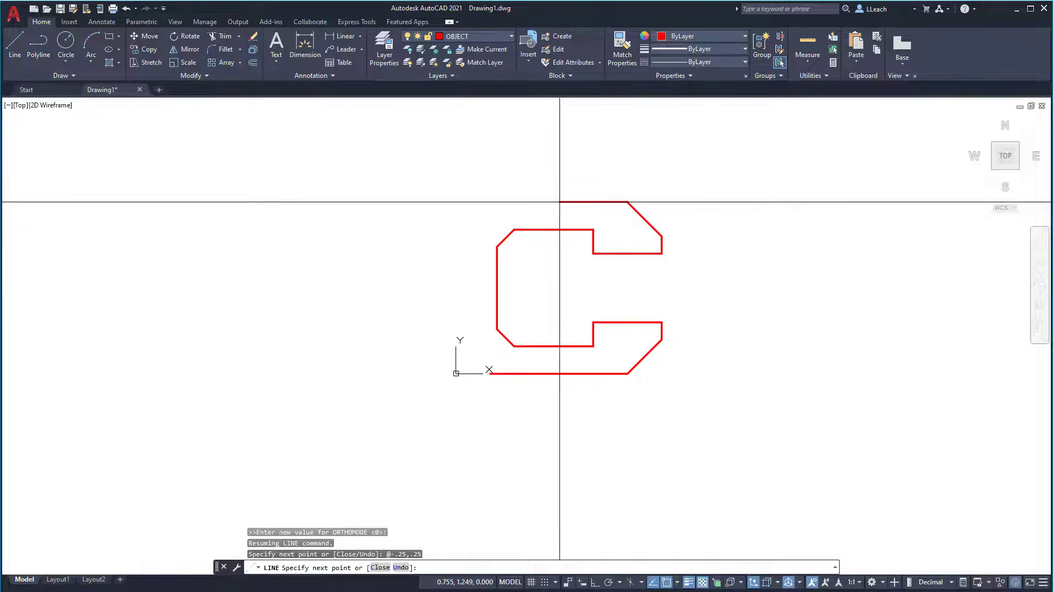
Draw the outer top edge to the relative point @-1,0 and the upper-left diagonal corner to @-.25,-.25
type("@")
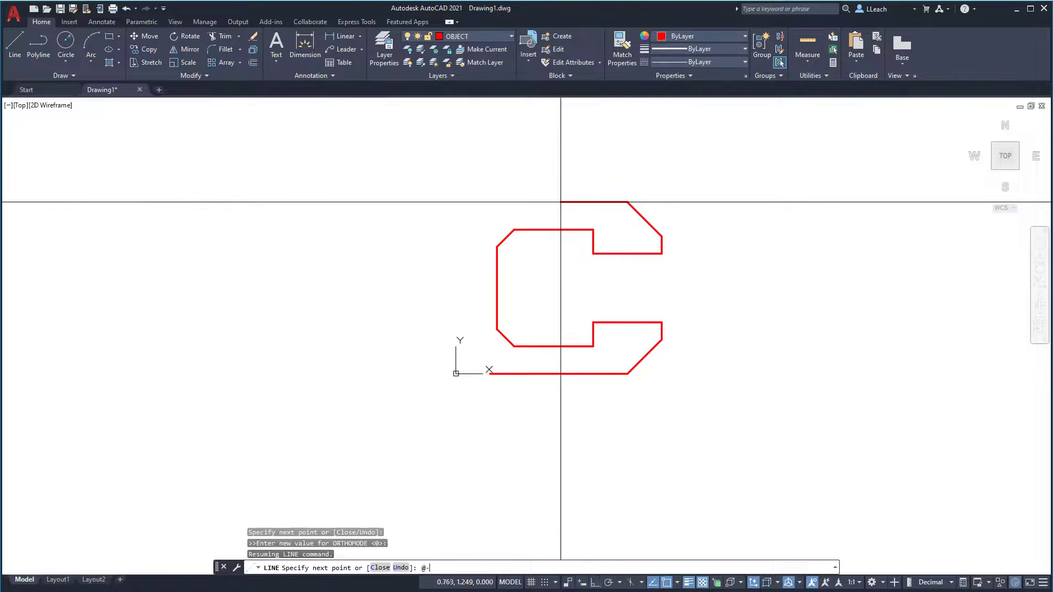
type("-1,0")
key("Return")
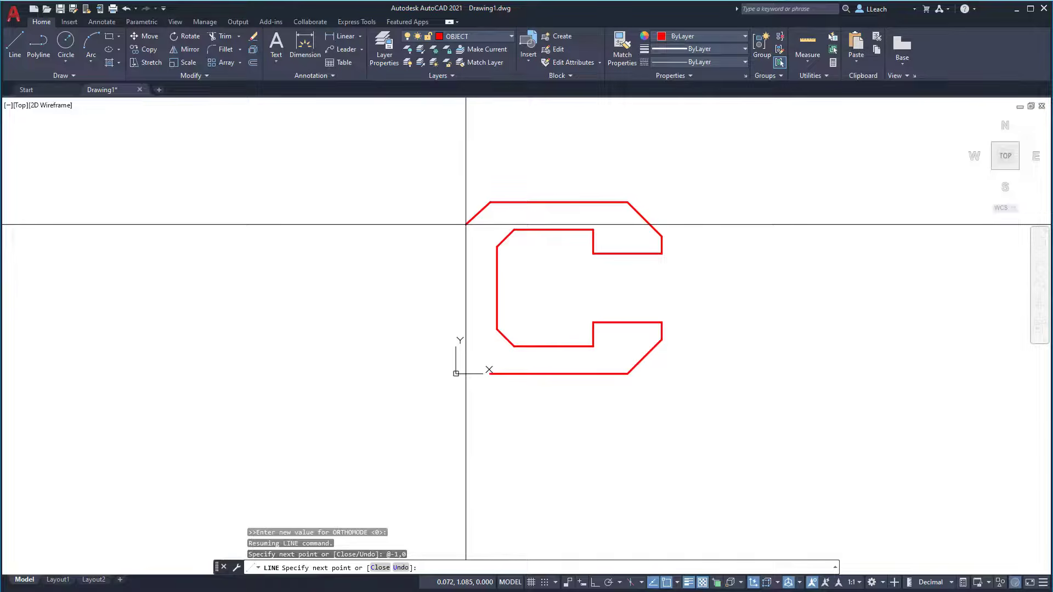
type("@-.25,-.25")
key("Return")
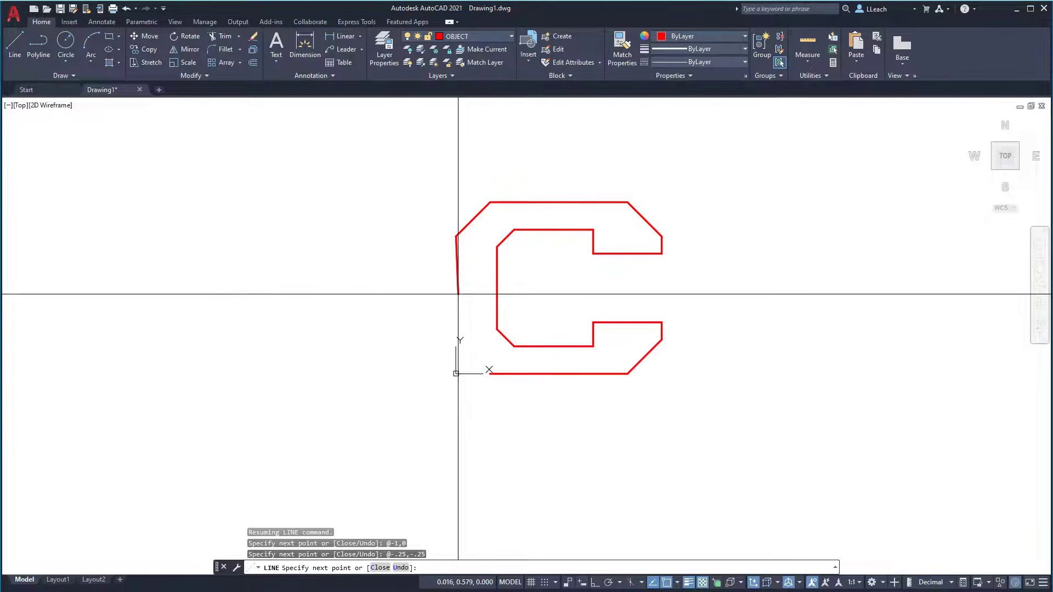
Draw the outer vertical edge to the relative point @0,-.75, then close the C outline at its starting endpoint and end the line
type("@0,-.75")
key("Return")
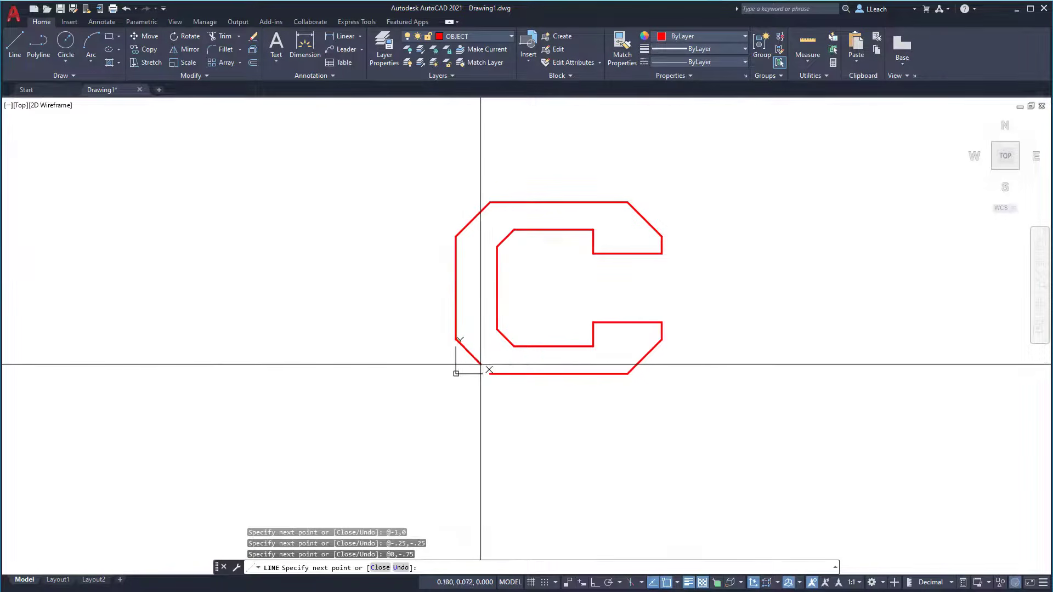
scroll(486, 363, "up", 2)
scroll(486, 364, "up", 2)
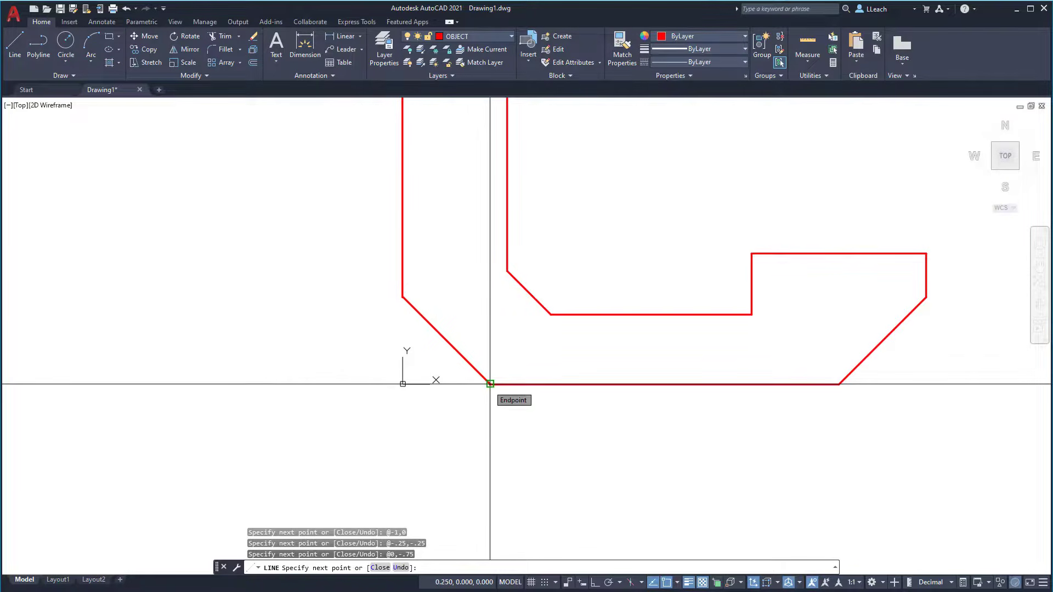
left_click(490, 384)
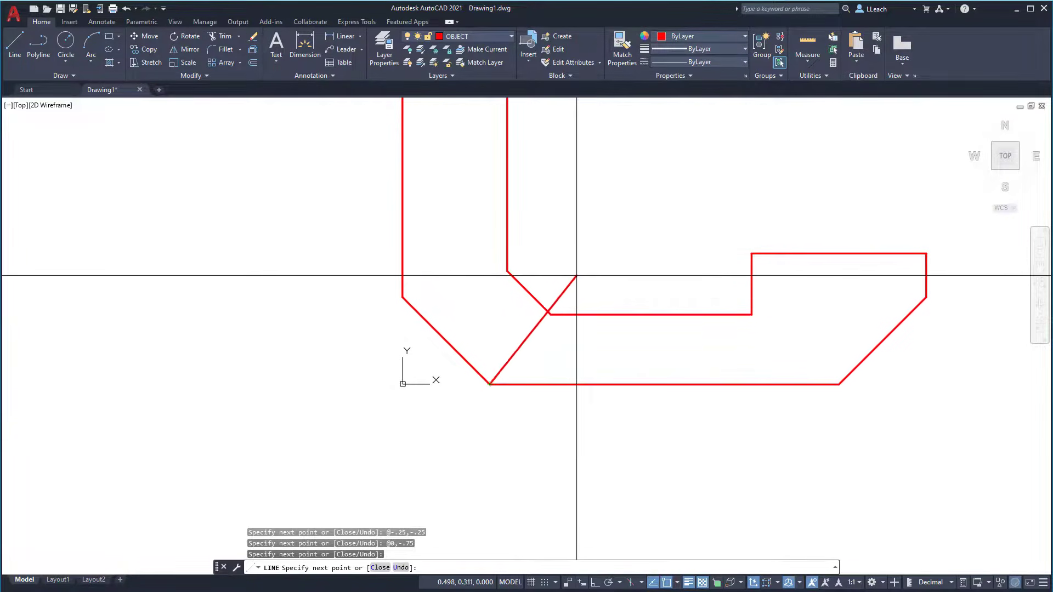
right_click(580, 273)
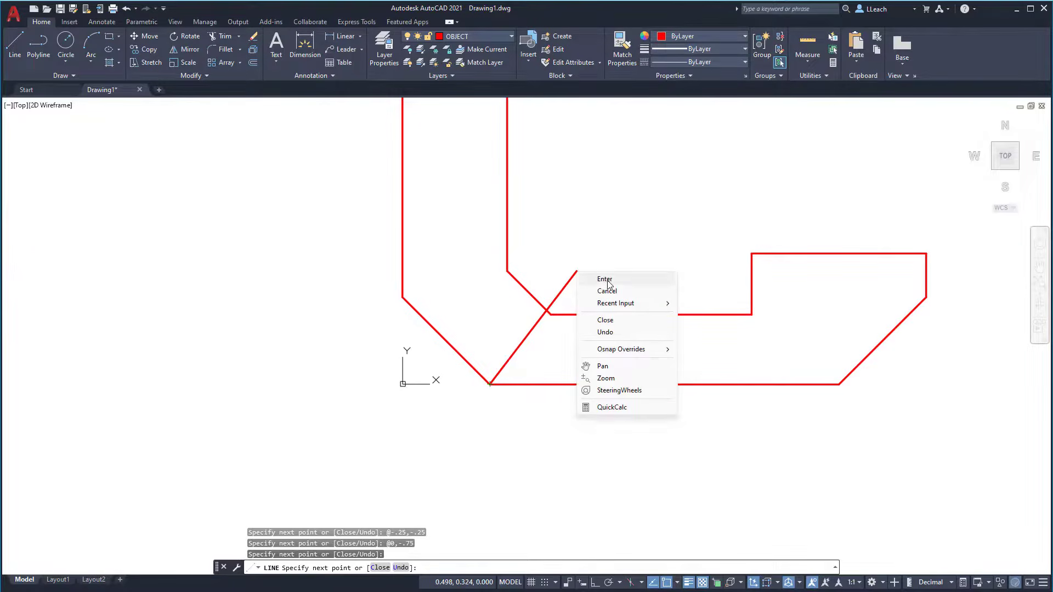
left_click(612, 279)
scroll(613, 280, "down", 4)
scroll(613, 272, "up", 2)
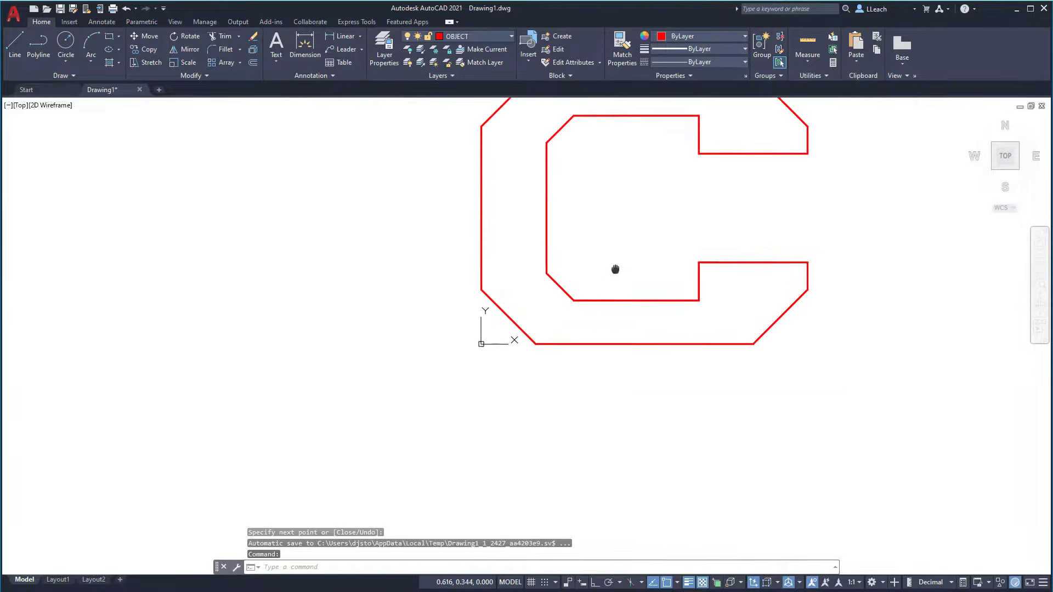
mouse_move(614, 270)
middle_mouse_down()
mouse_move(590, 313)
mouse_move(542, 323)
middle_mouse_up()
scroll(592, 307, "down", 2)
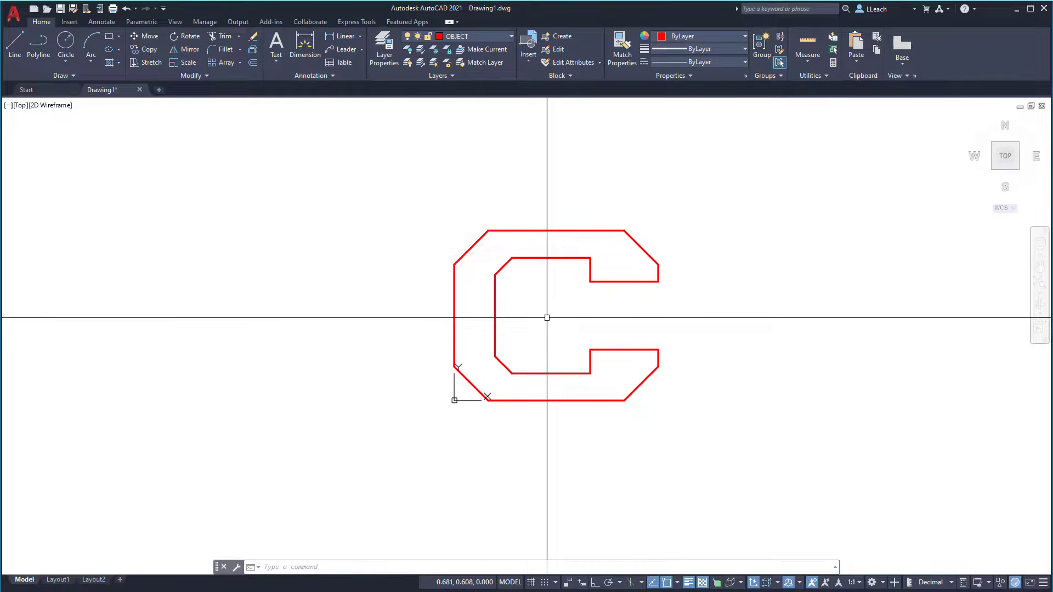
middle_click_drag(547, 317, 510, 332)
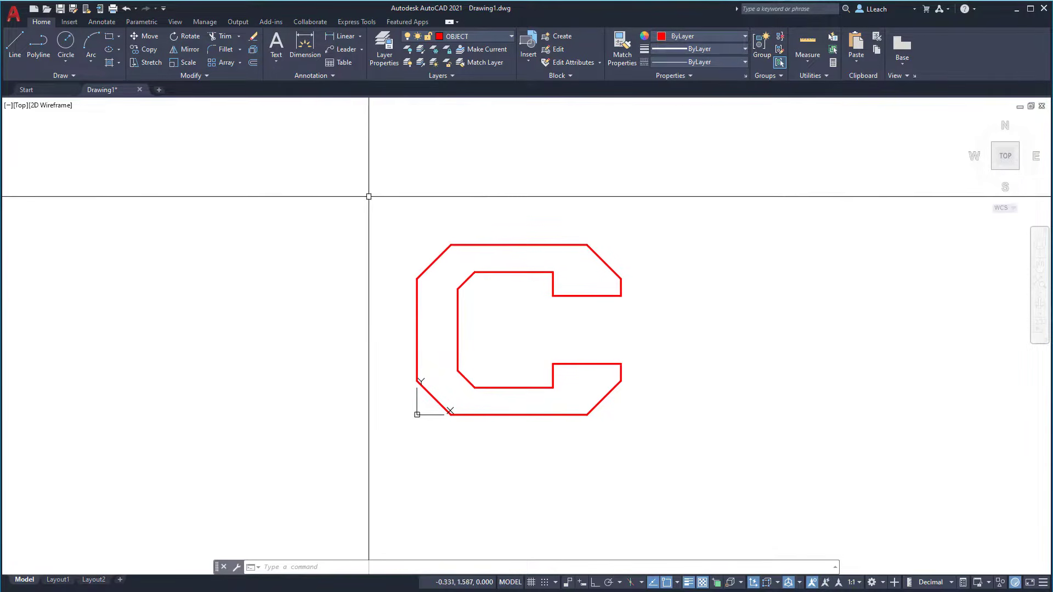
Save the drawing in the Documents folder as CHANNEL PLATE
left_click(13, 14)
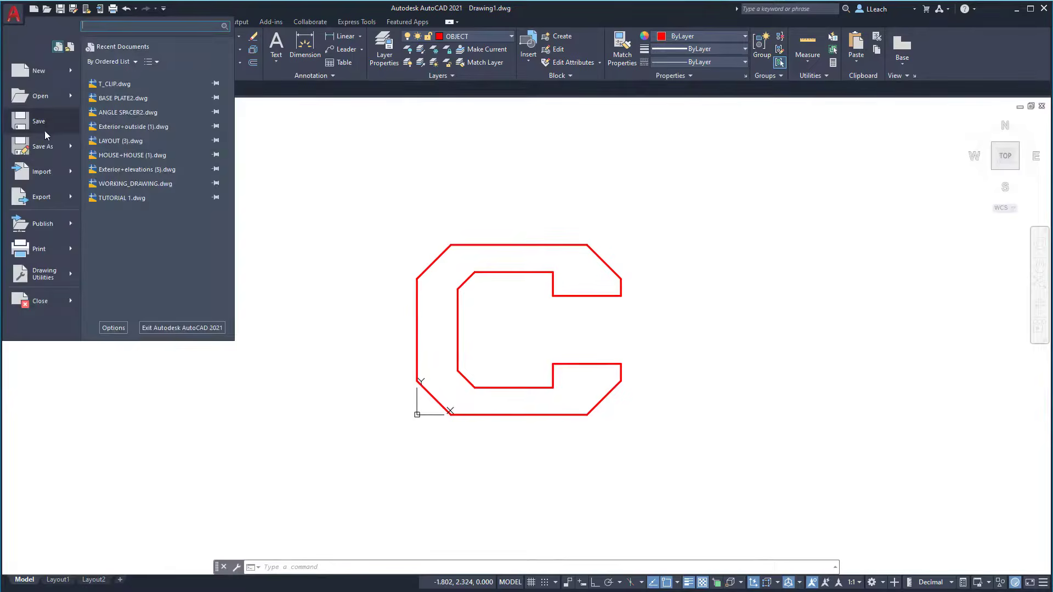
left_click(38, 122)
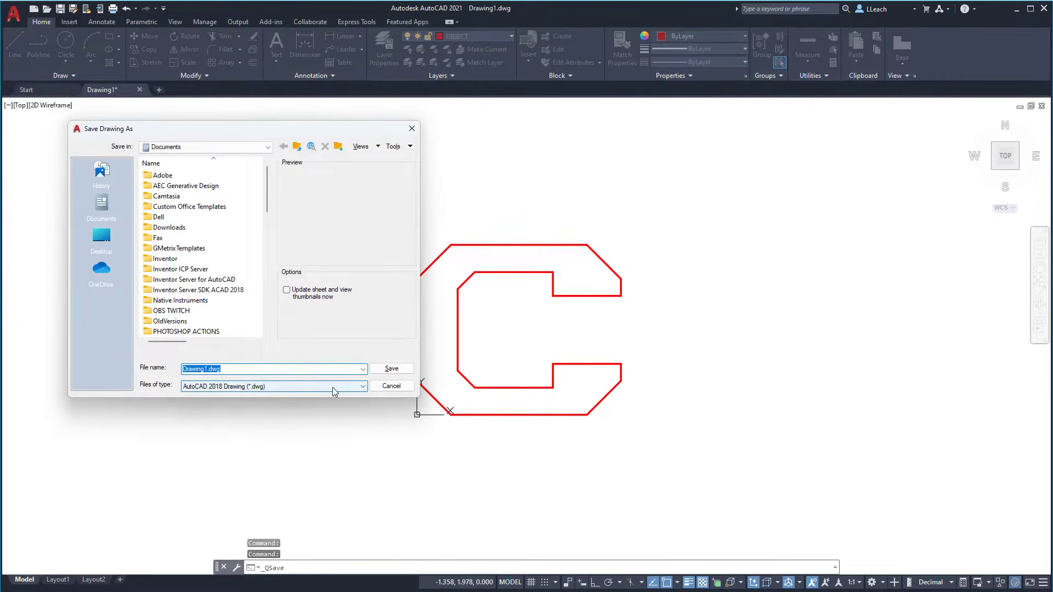
type("CHANNEL")
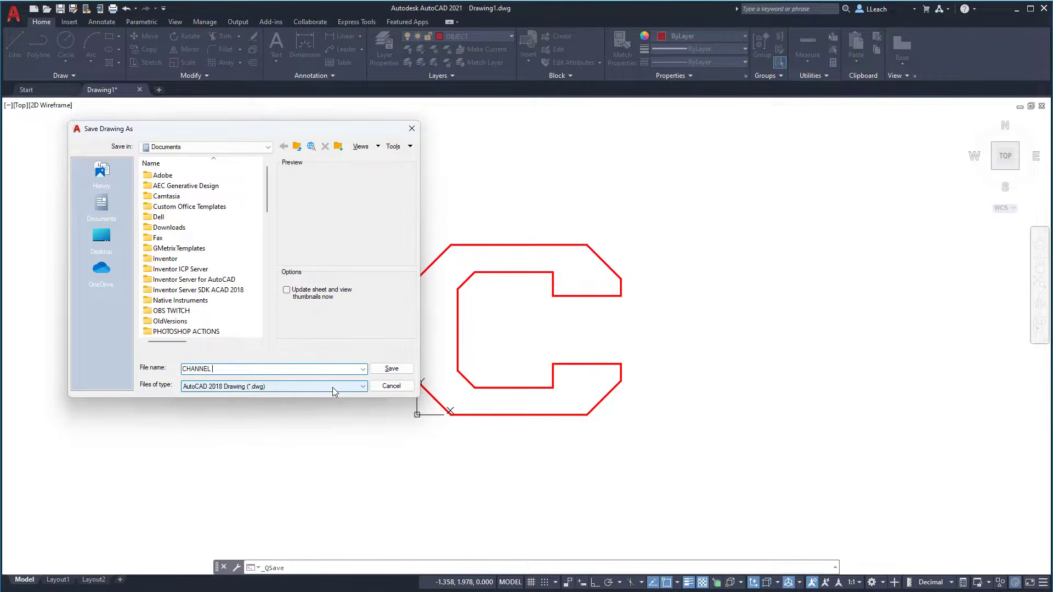
type(" PLATE")
left_click(389, 371)
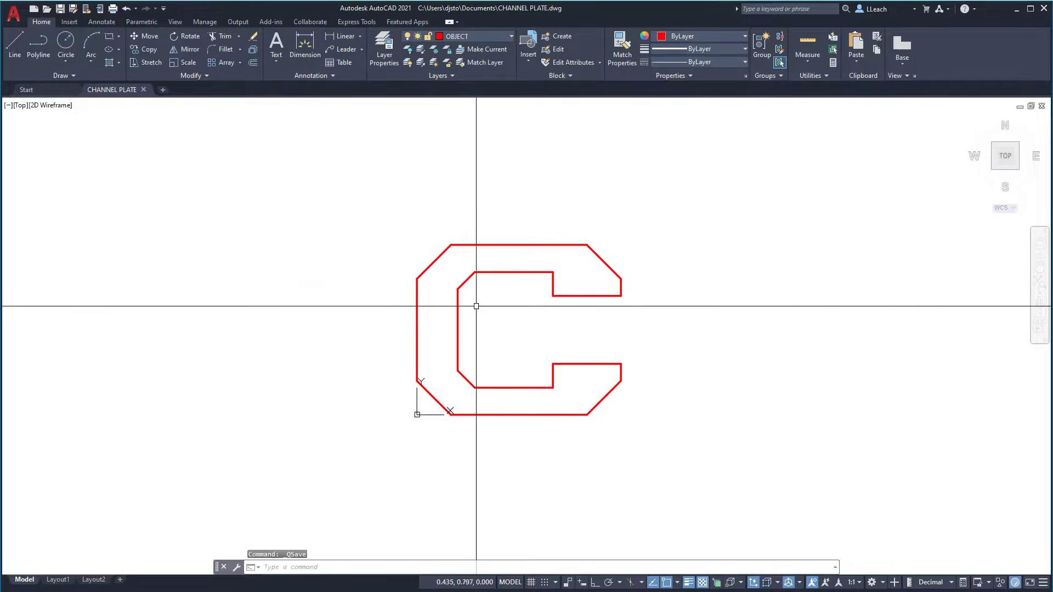
scroll(493, 283, "up", 2)
middle_click_drag(495, 285, 495, 244)
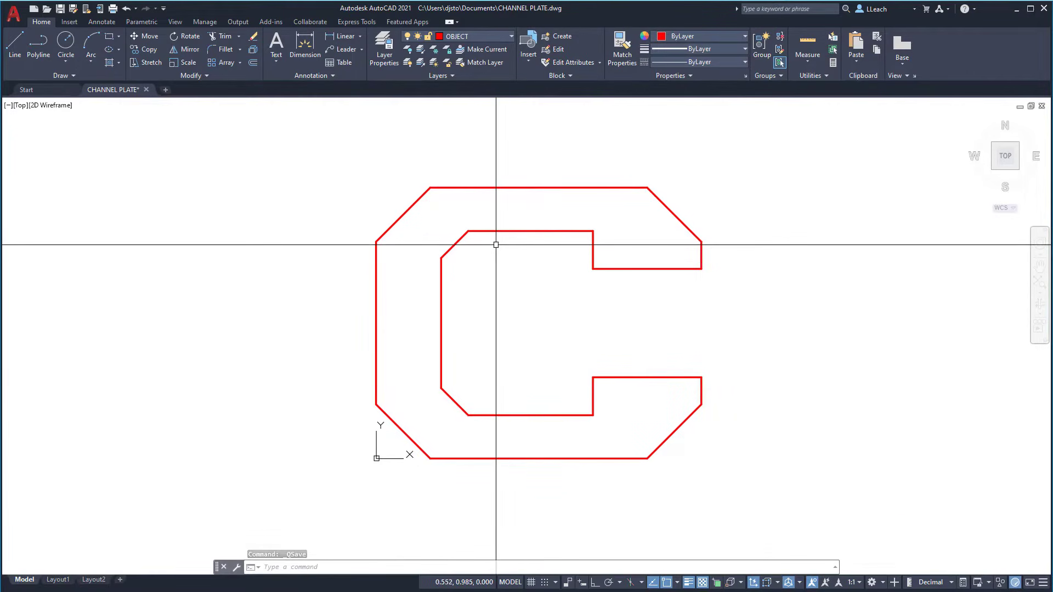